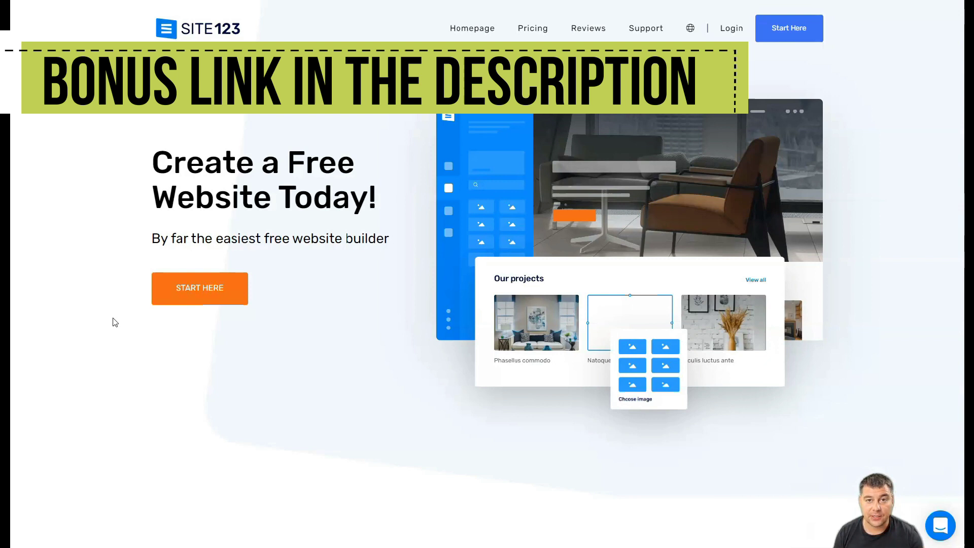
- Look through the website templates and the Fantastic Features section on the SITE123 homepage
scroll(112, 320, "down", 6)
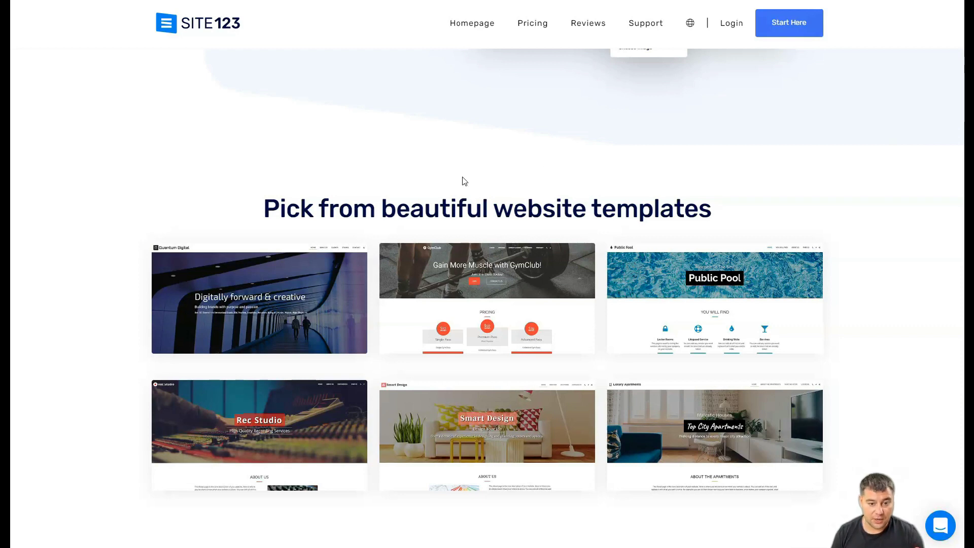
scroll(462, 180, "down", 8)
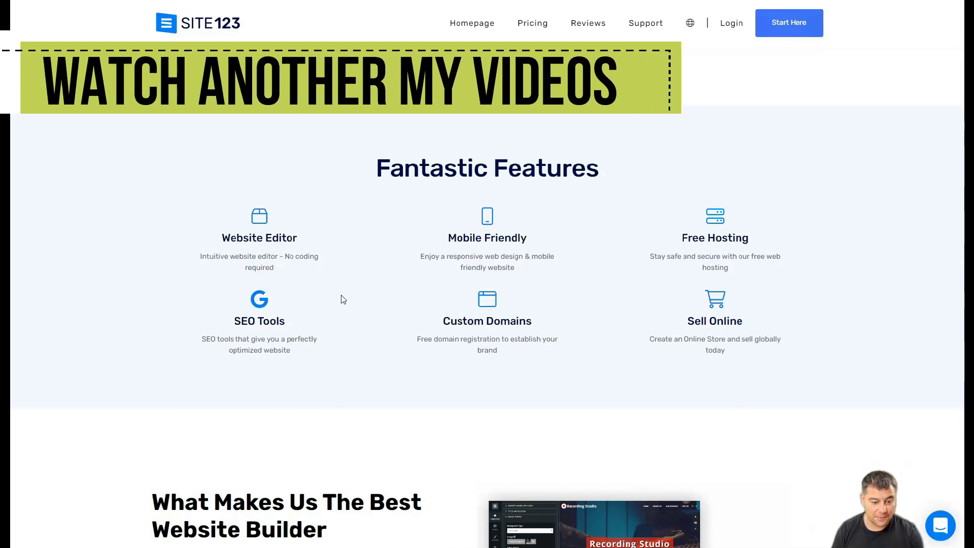
scroll(341, 297, "up", 10)
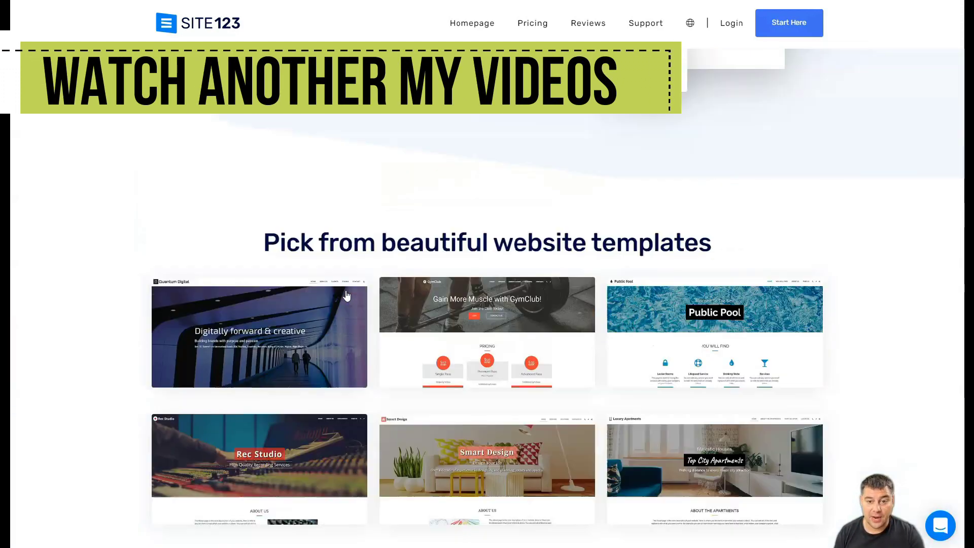
scroll(347, 295, "up", 6)
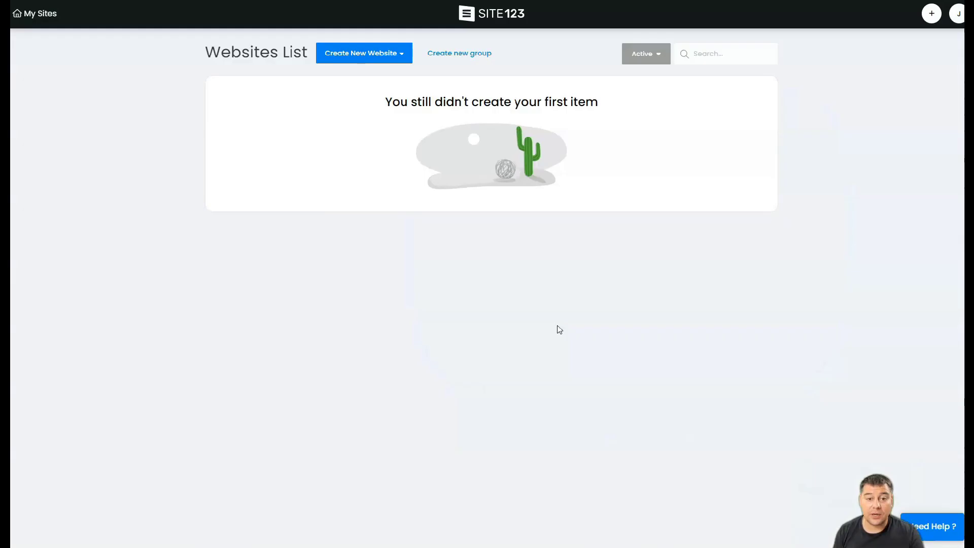
- Create a new Hospitality & Tourism website named "Best resort" and dismiss the getting-started video
left_click(347, 60)
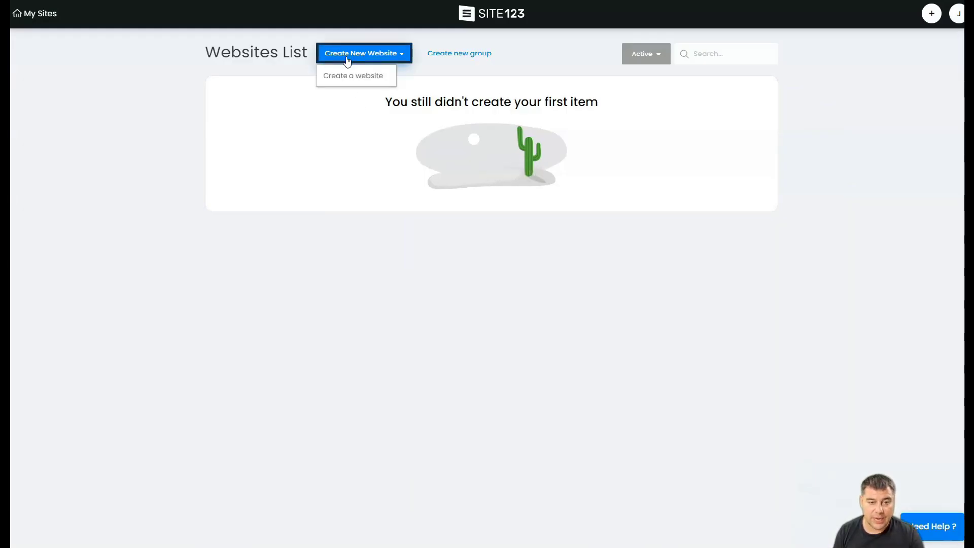
left_click(347, 78)
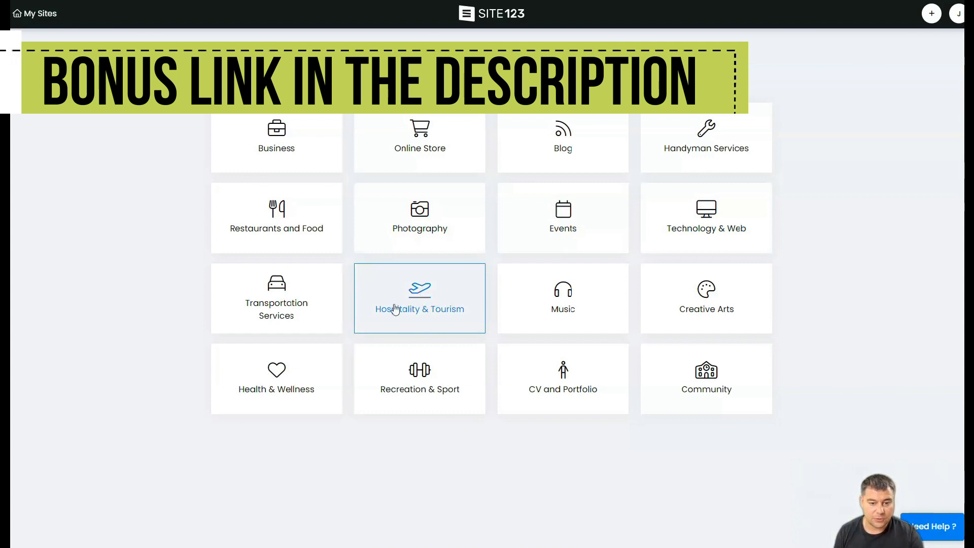
left_click(413, 310)
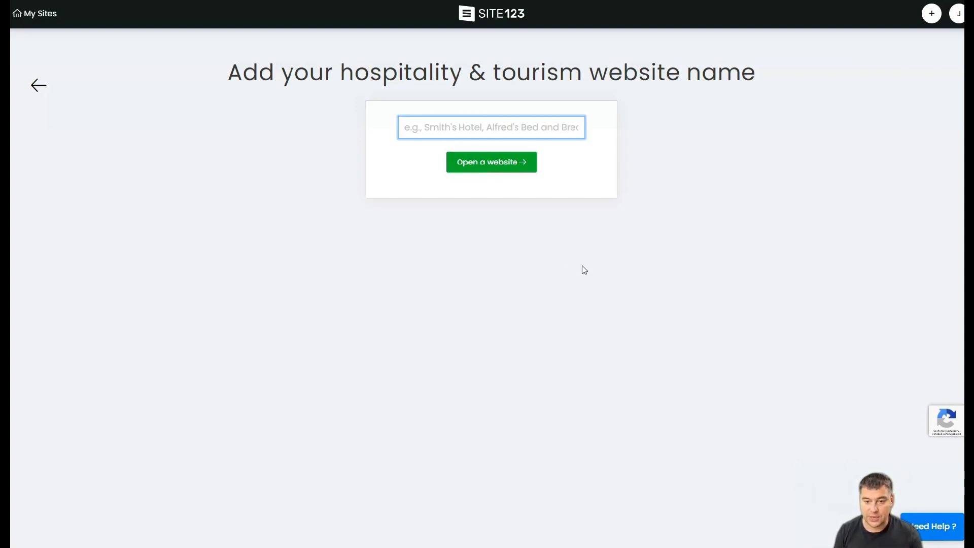
type("Best resort")
left_click(488, 166)
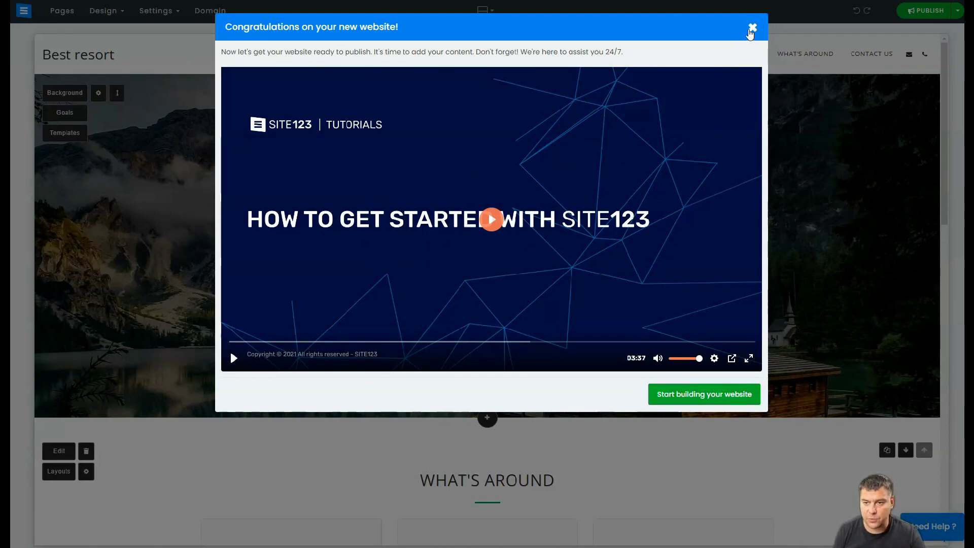
left_click(752, 27)
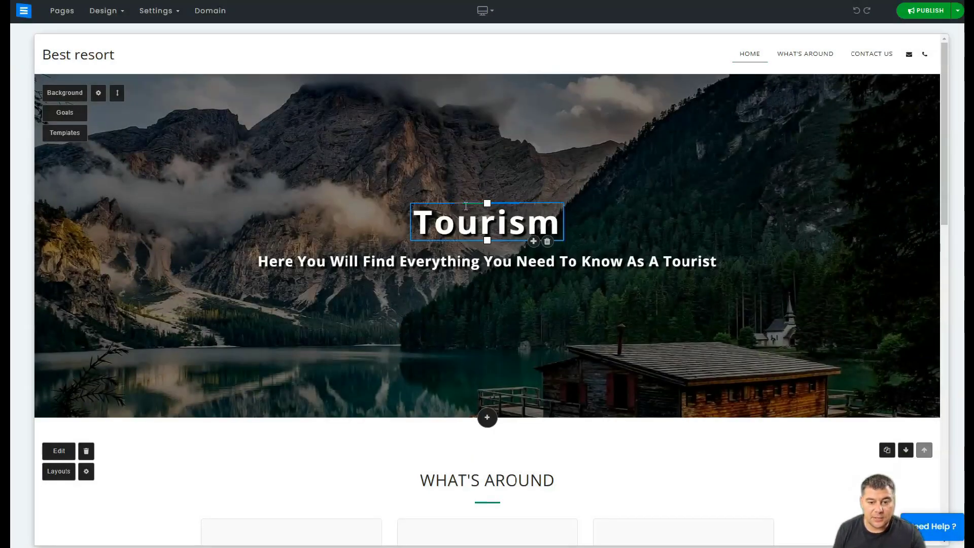
- Look over the new site's page, preview it in tablet and mobile views, and return to the desktop view
scroll(466, 206, "down", 10)
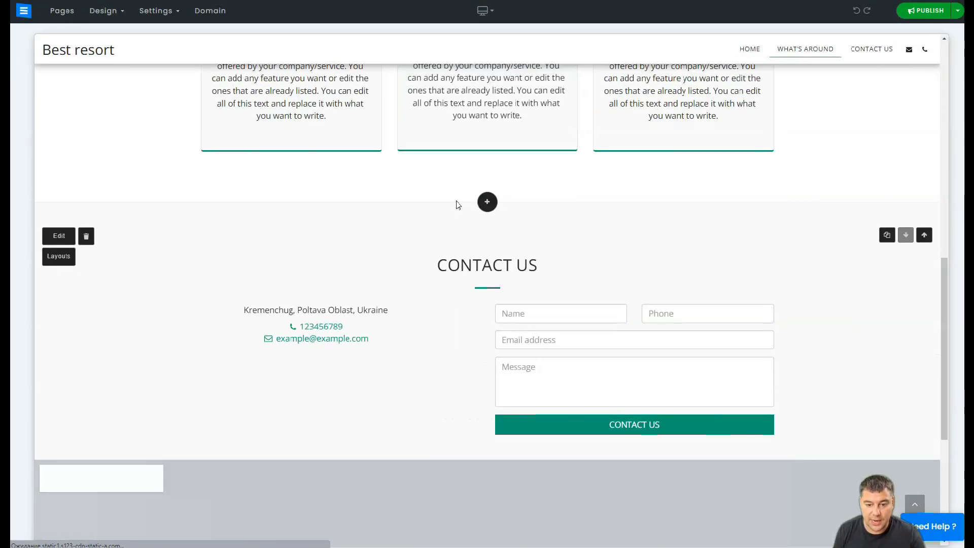
scroll(459, 204, "up", 10)
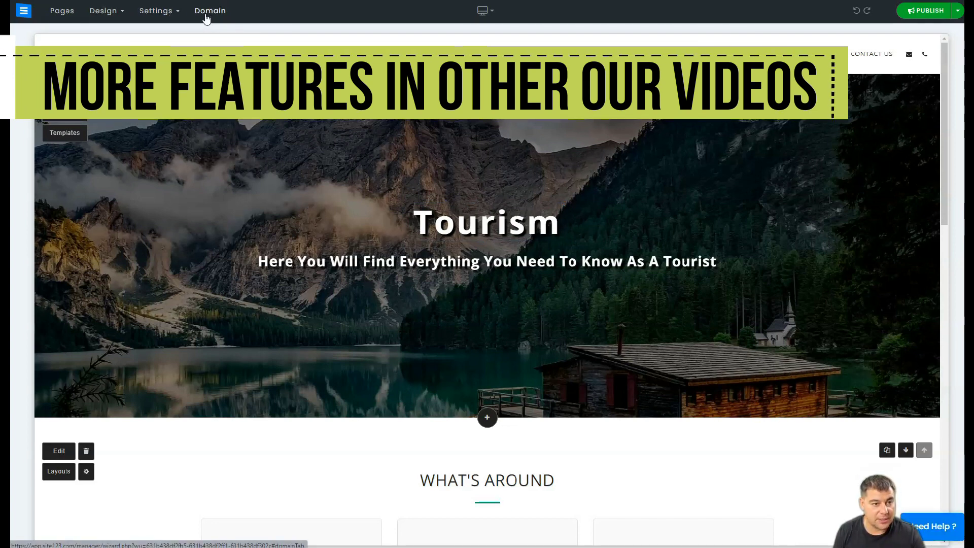
mouse_move(490, 18)
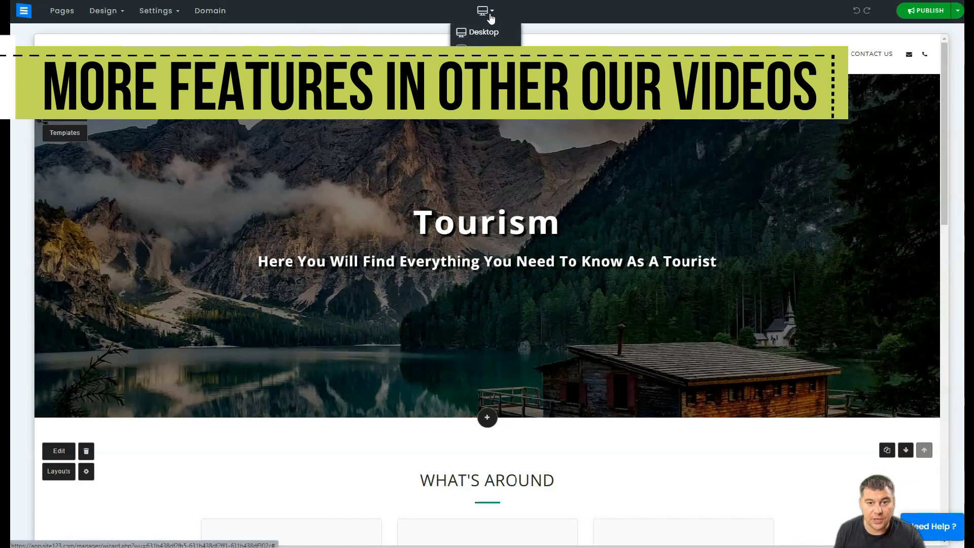
left_click(485, 50)
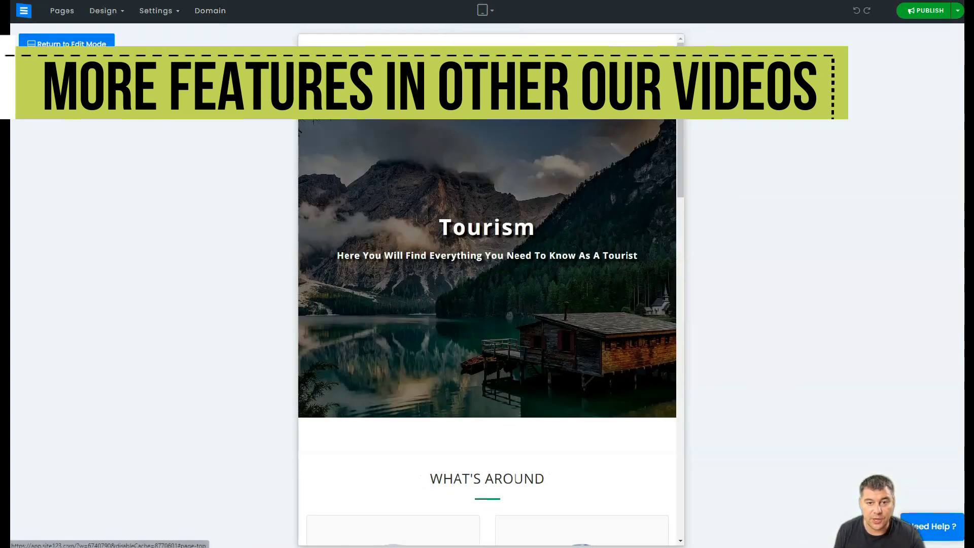
mouse_move(490, 15)
left_click(480, 66)
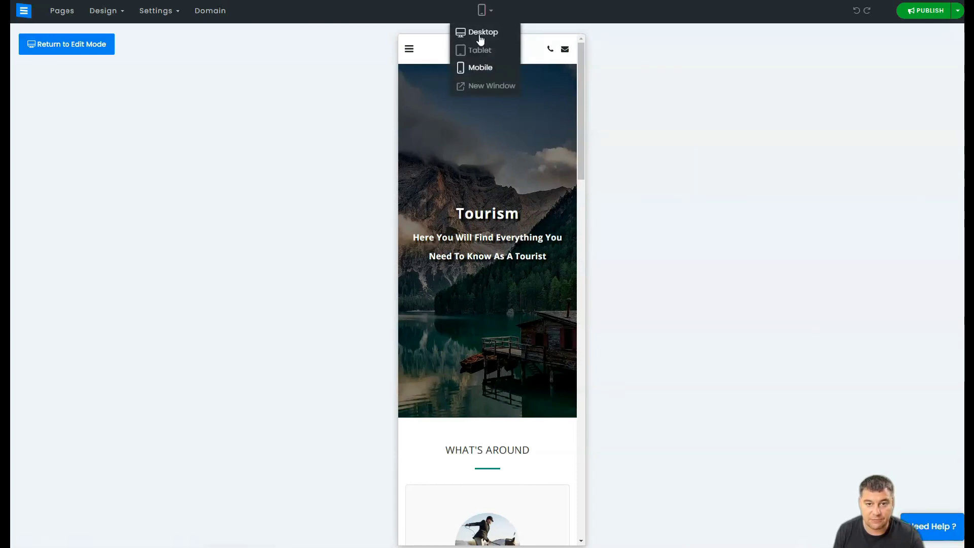
left_click(479, 36)
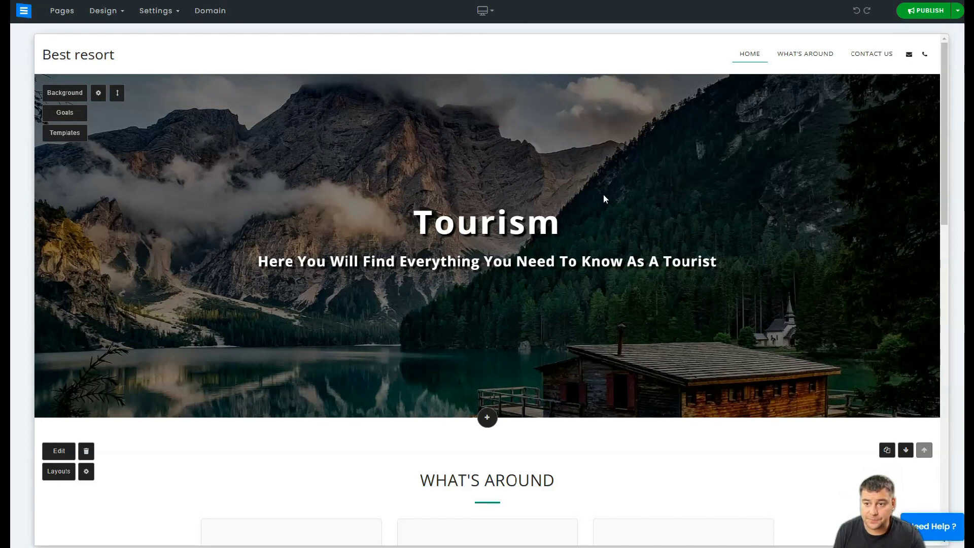
- Add a Team page using the layout with round member photos and place it above Contact us in the page order
left_click(56, 12)
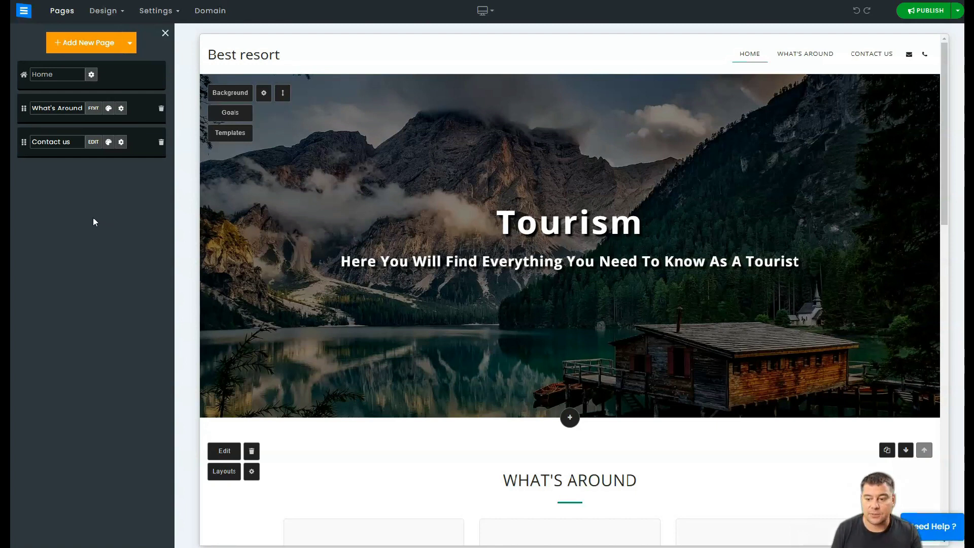
left_click(68, 45)
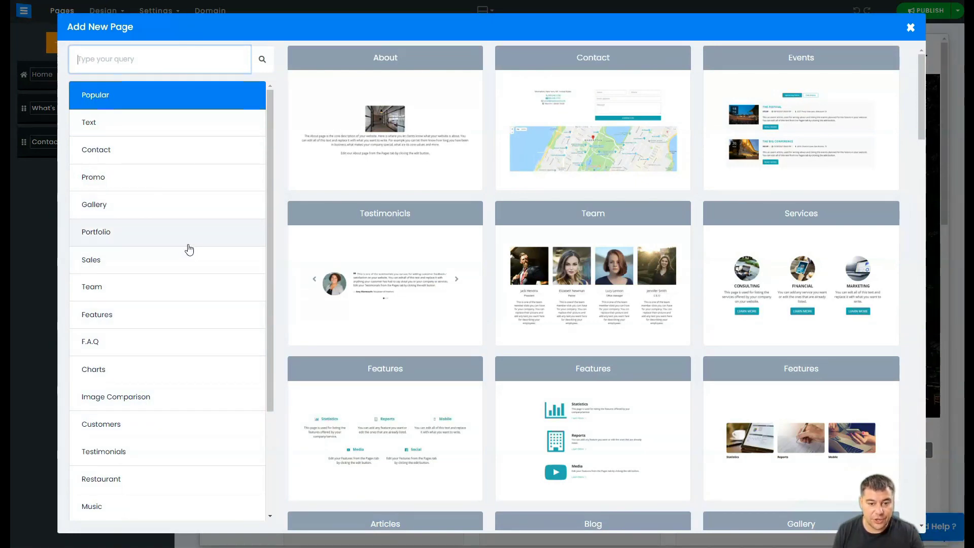
scroll(186, 223, "down", 2)
scroll(186, 222, "down", 2)
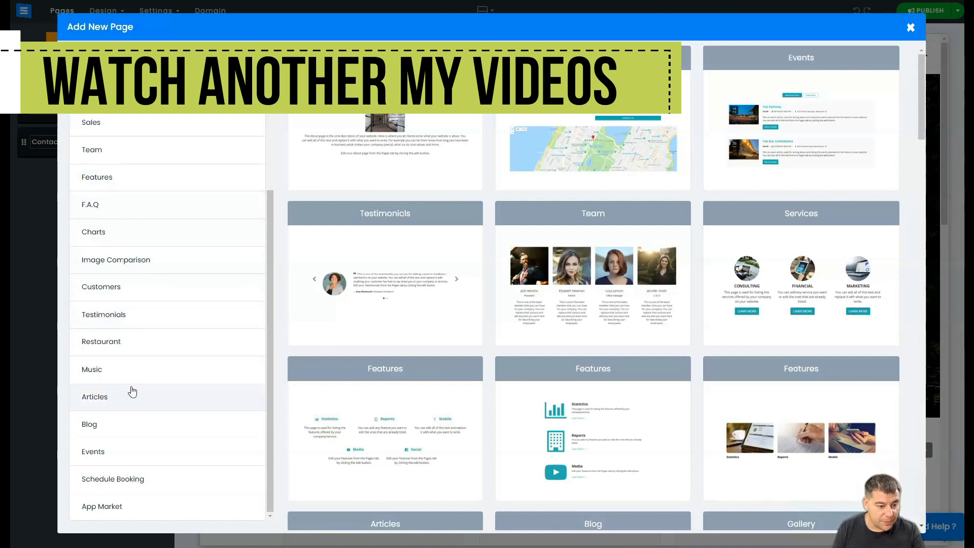
scroll(117, 219, "up", 1)
left_click(110, 210)
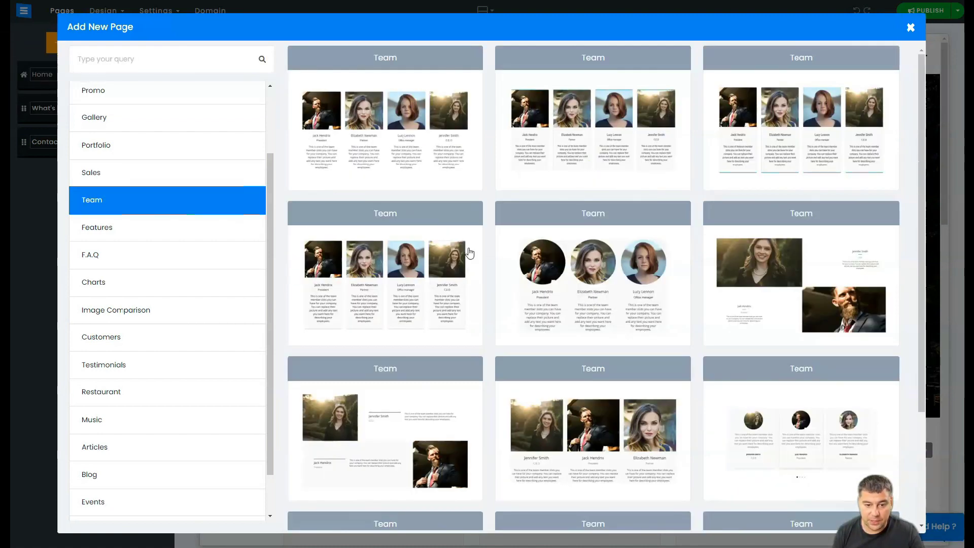
left_click(608, 292)
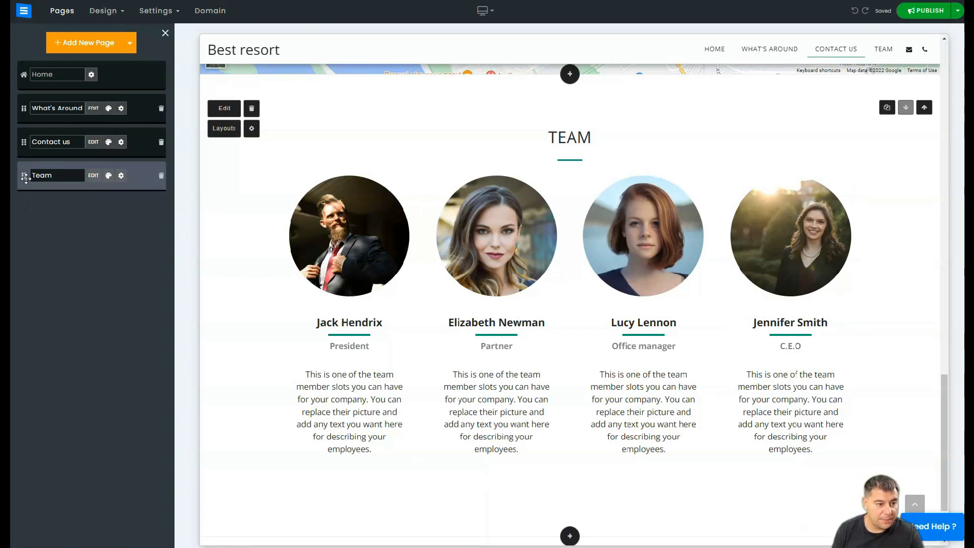
left_click_drag(25, 174, 38, 139)
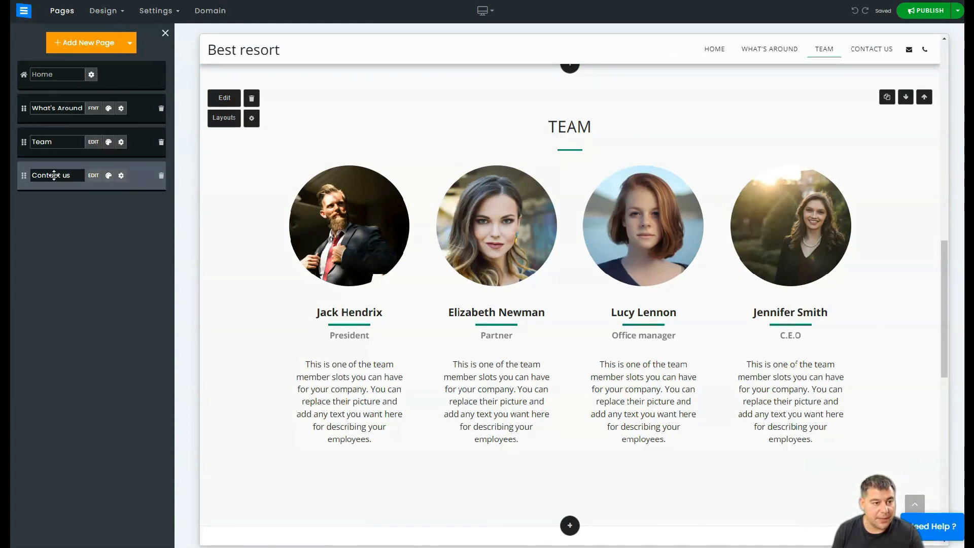
- Add a Gallery page with the Carousel Gallery layout and place it above Team in the page order
left_click(84, 44)
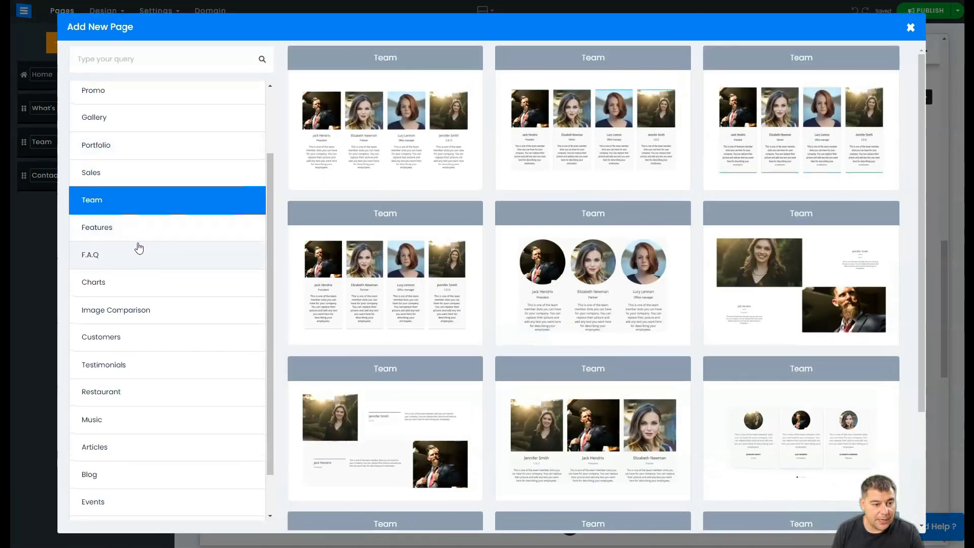
scroll(111, 180, "up", 1)
left_click(116, 168)
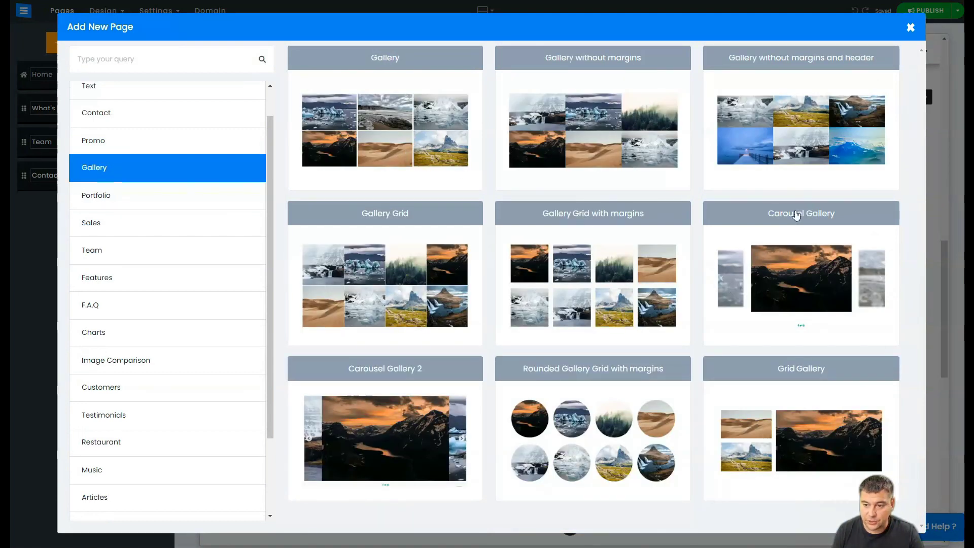
left_click(807, 261)
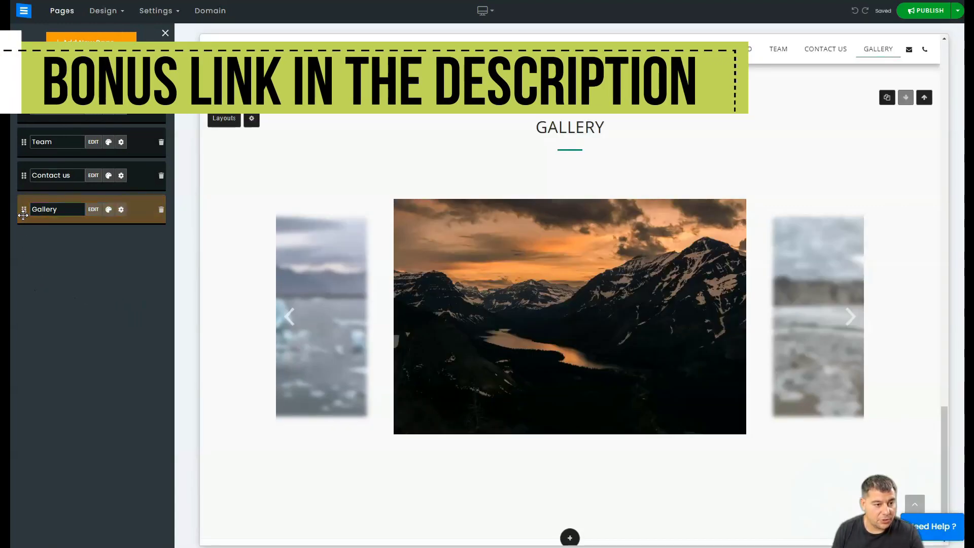
left_click_drag(23, 215, 25, 148)
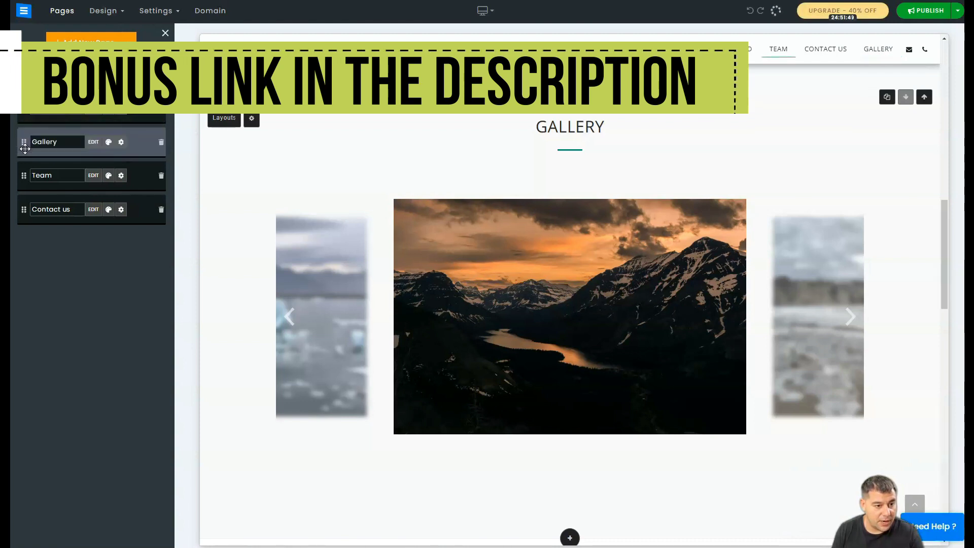
- Review the site's header, What's Around and Gallery sections
scroll(612, 197, "up", 5)
scroll(613, 196, "up", 10)
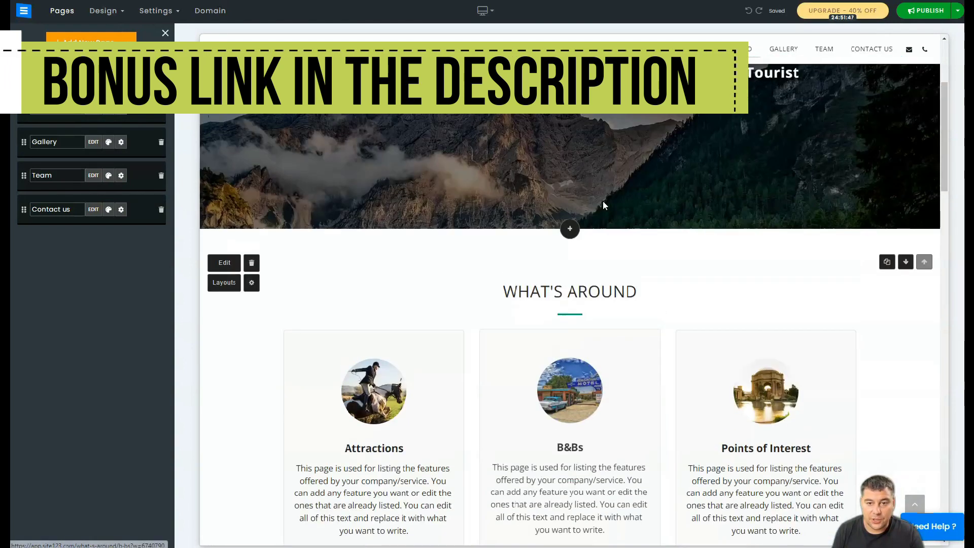
scroll(559, 284, "down", 6)
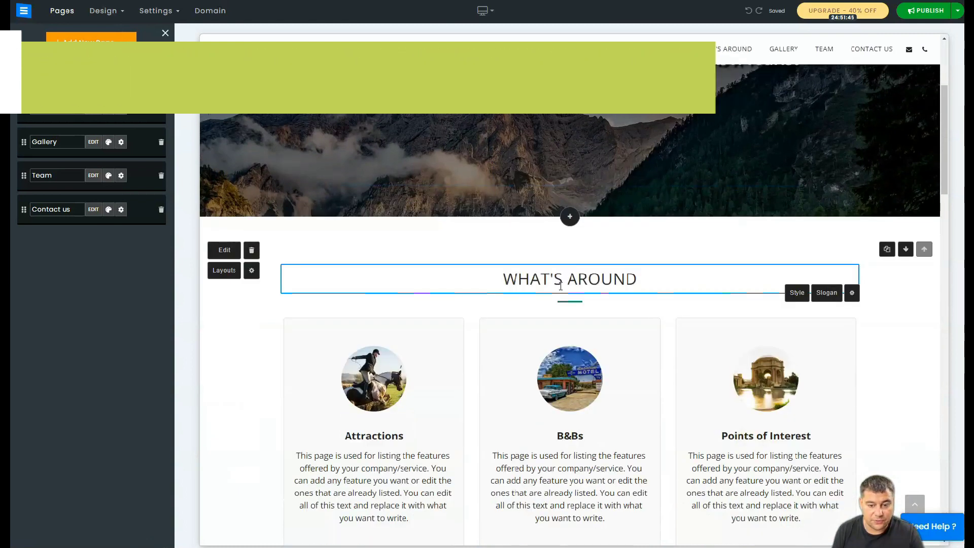
scroll(588, 256, "down", 6)
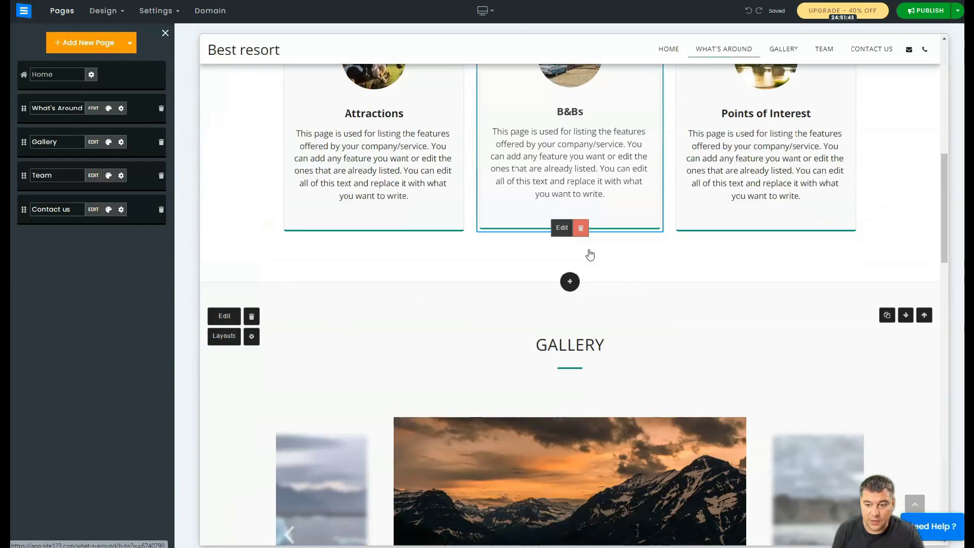
scroll(584, 254, "down", 2)
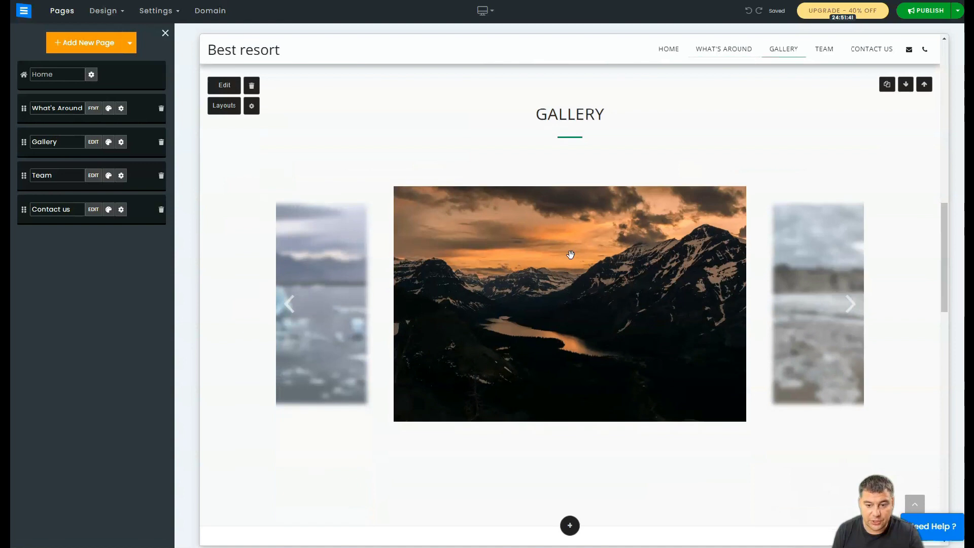
scroll(568, 280, "up", 14)
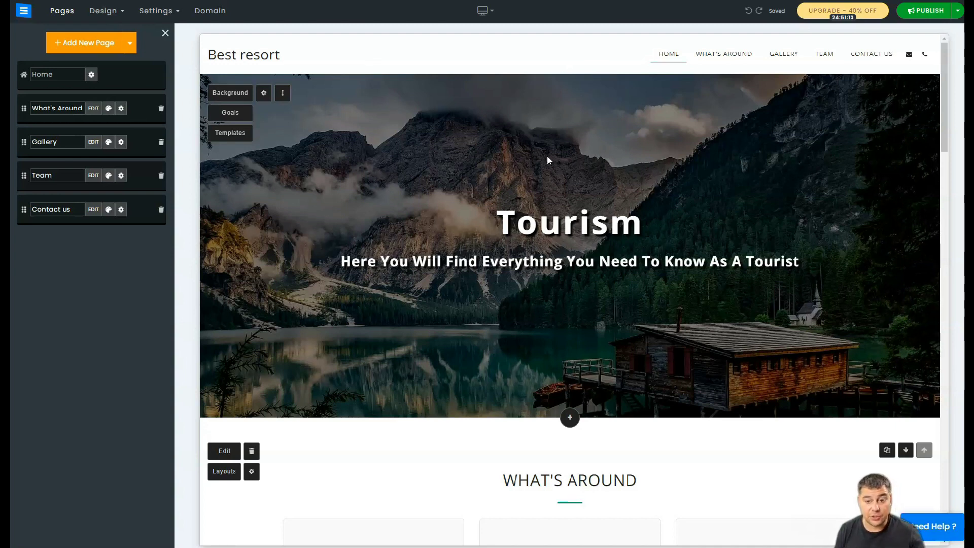
- Enlarge the Tourism heading and set its letter spacing to 5, word spacing to 1 and line height to 1.4
left_click(567, 223)
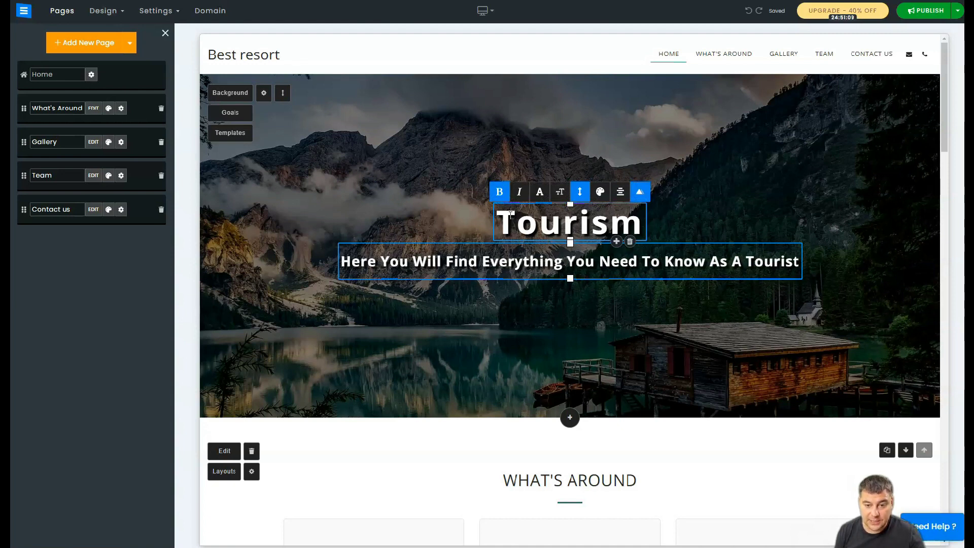
left_click(566, 195)
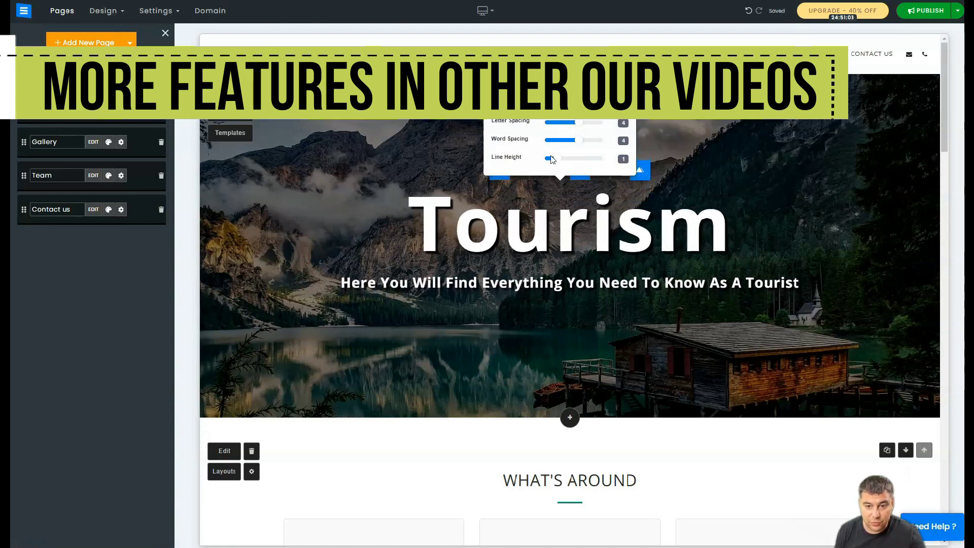
left_click_drag(579, 122, 589, 123)
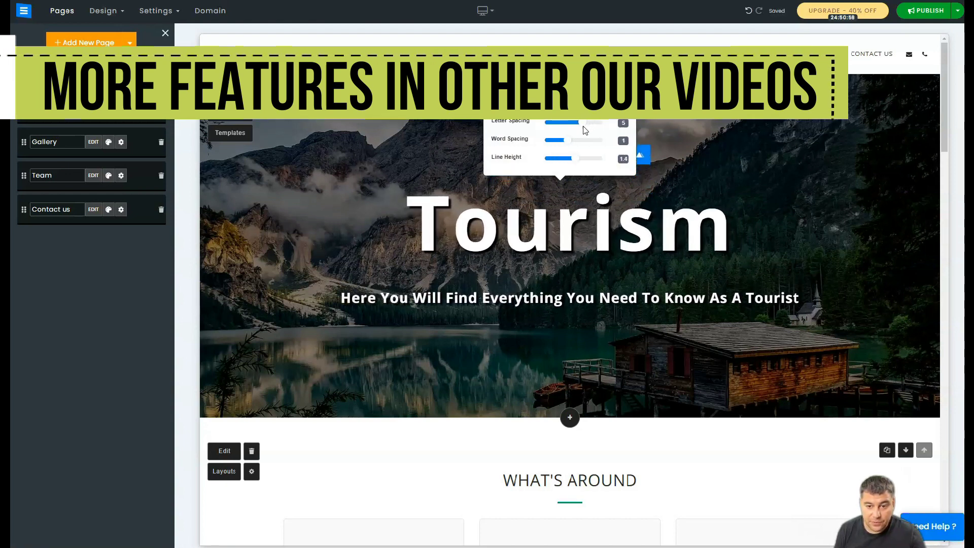
left_click(387, 156)
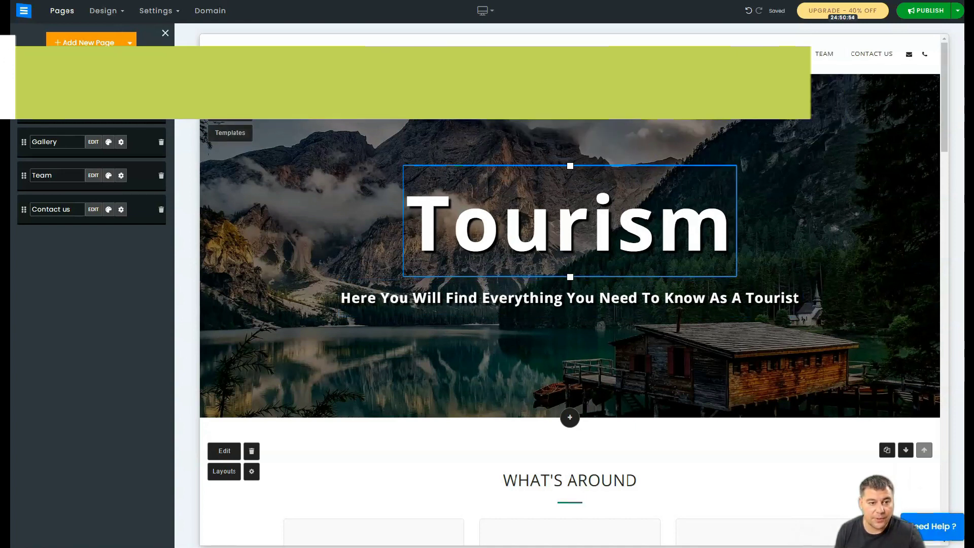
- Replace the homepage header background with the palm-lined pool photo found by searching the image library for "Resort"
left_click(230, 95)
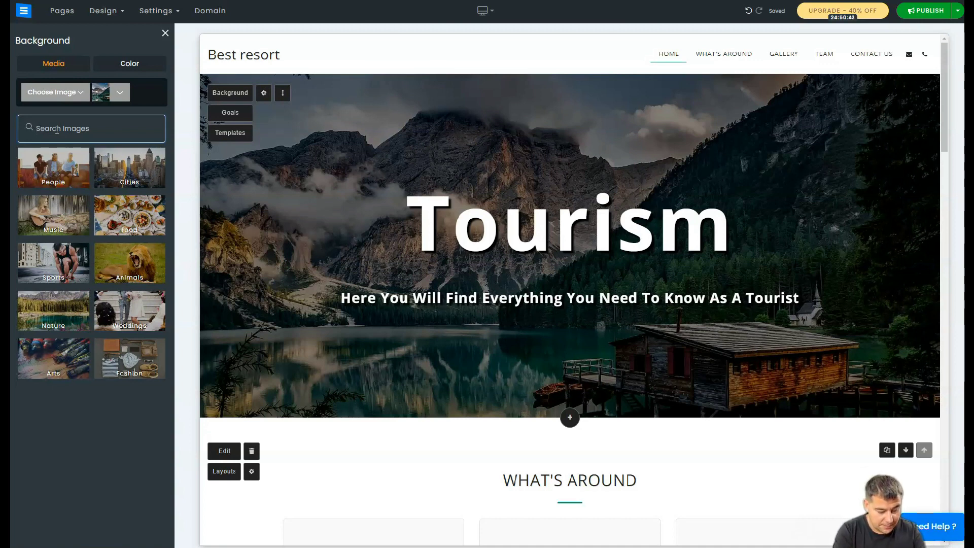
type("sort")
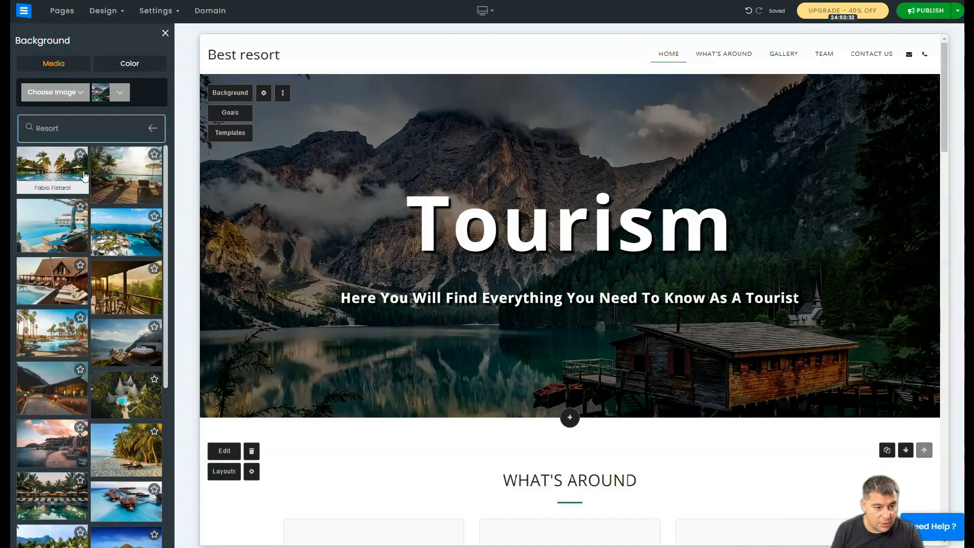
left_click(59, 172)
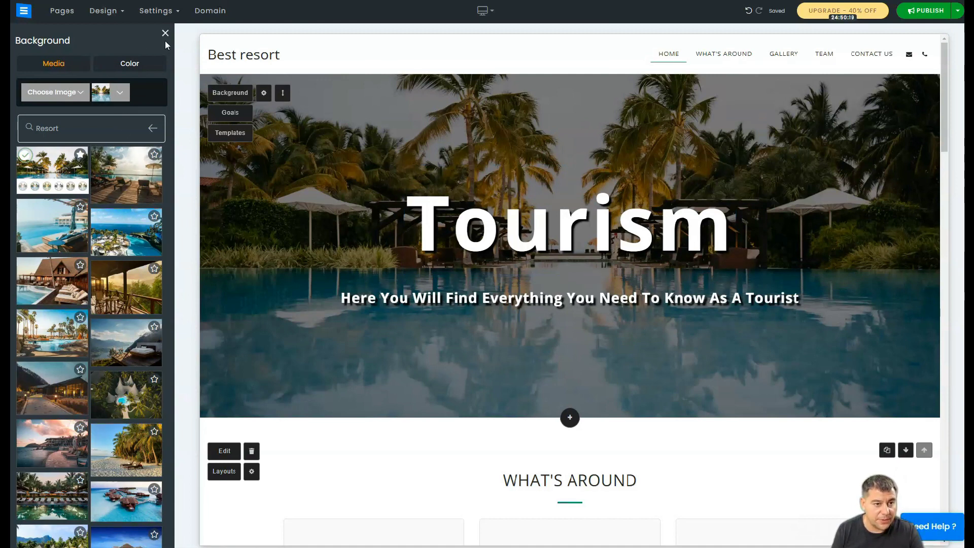
left_click(213, 174)
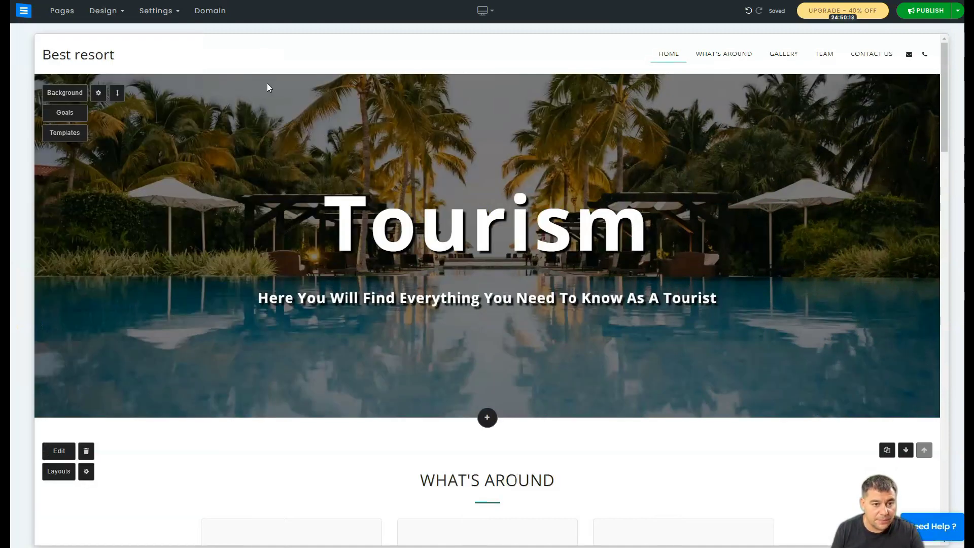
- Set the header background's home opacity to 7 and switch the fixed parallax image off and on again
left_click(99, 94)
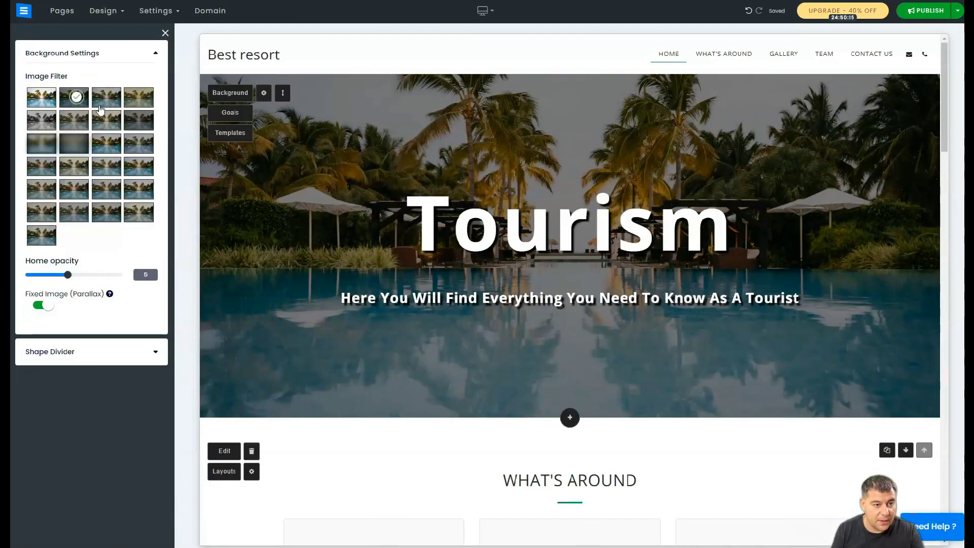
left_click_drag(69, 274, 90, 276)
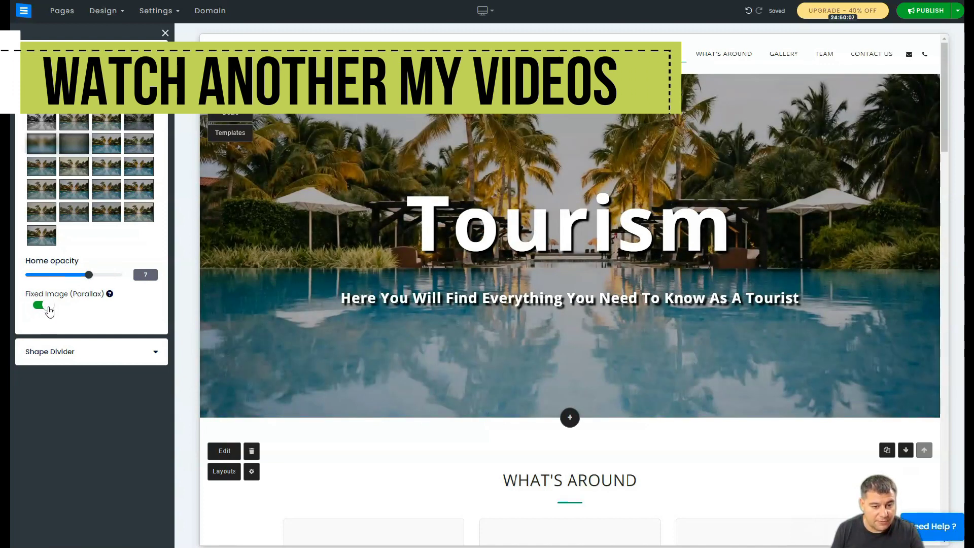
scroll(361, 278, "down", 1)
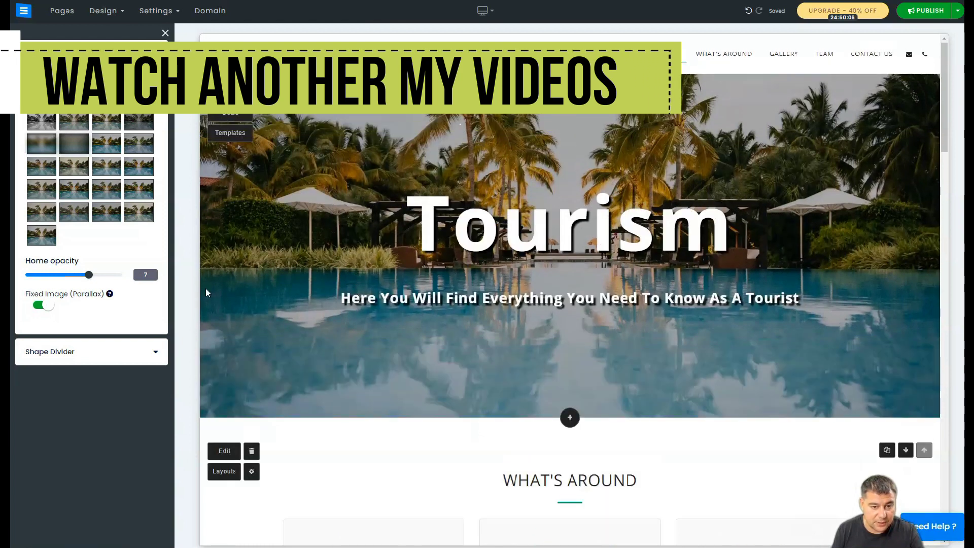
left_click(49, 307)
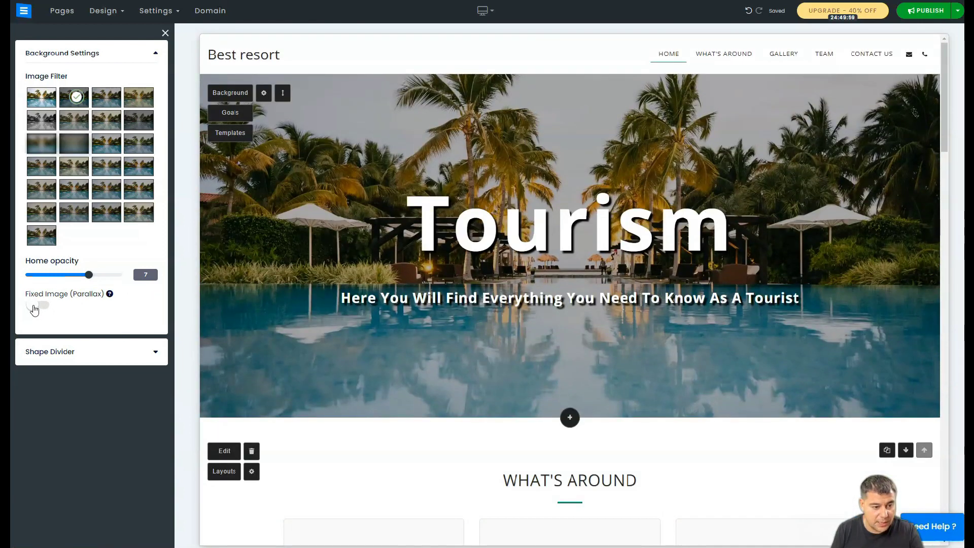
left_click(33, 307)
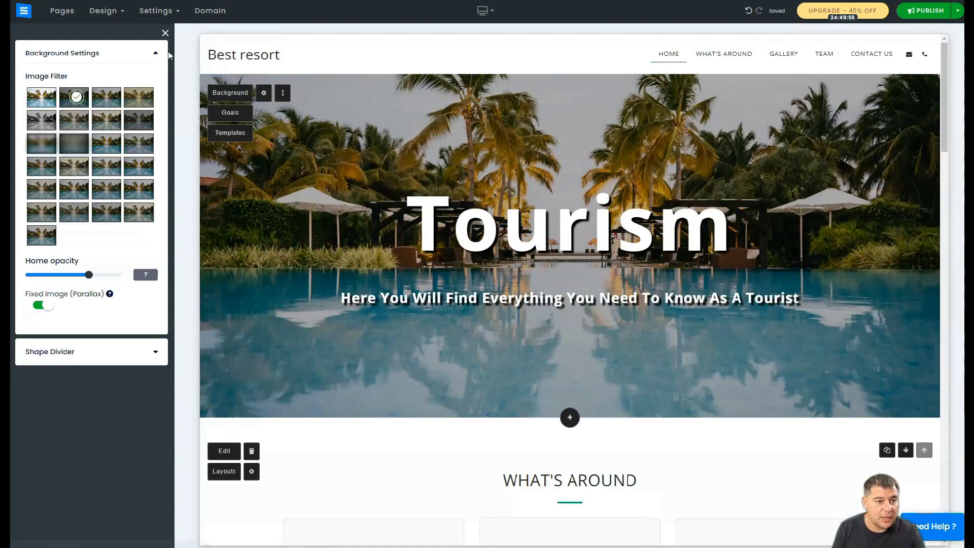
left_click(166, 34)
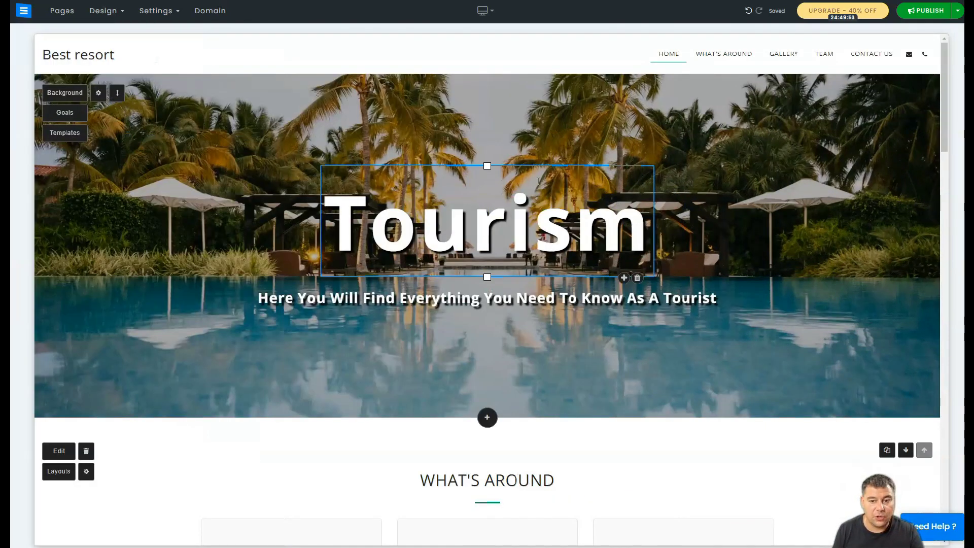
- Change the Tourism heading to "Best Resort" and apply the text combination with white lettering on a green box
double_click(510, 226)
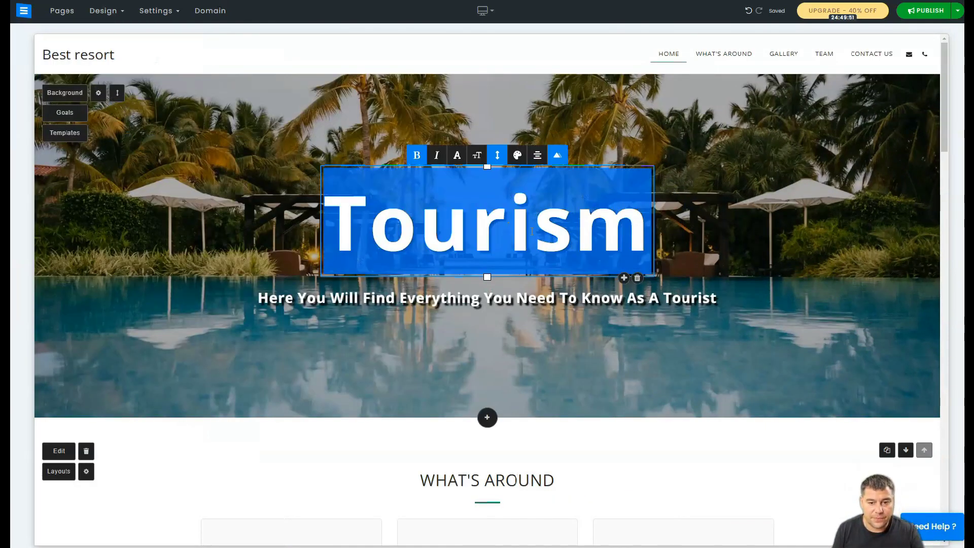
type("Best Resort")
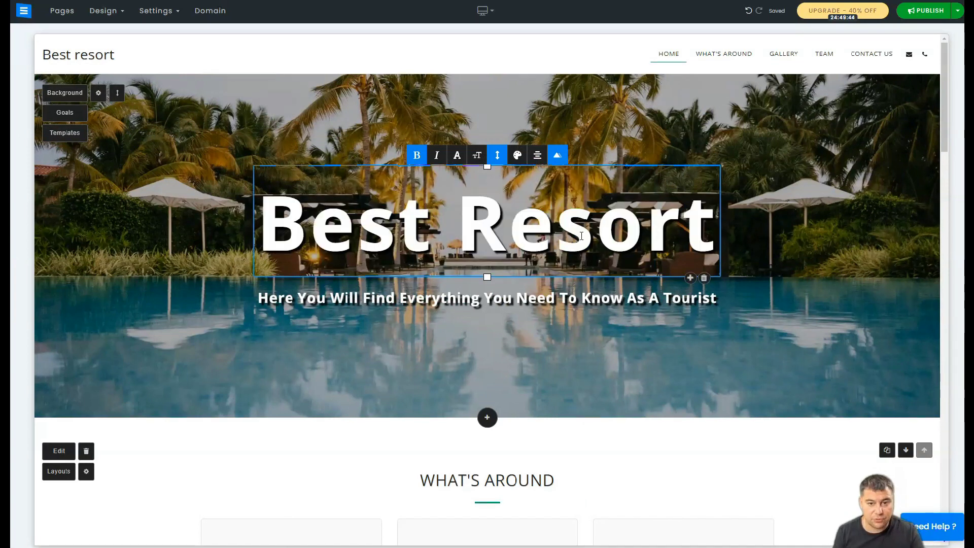
left_click(517, 155)
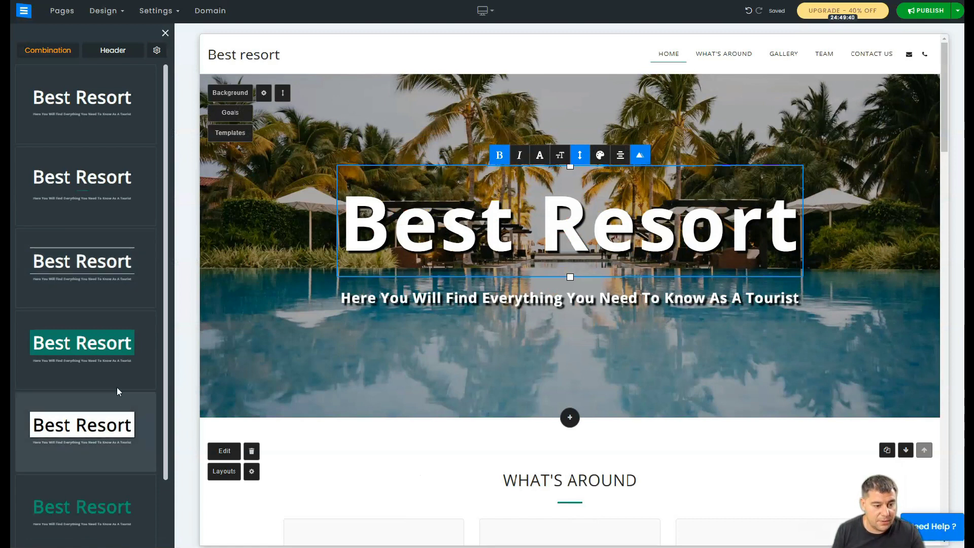
left_click(83, 349)
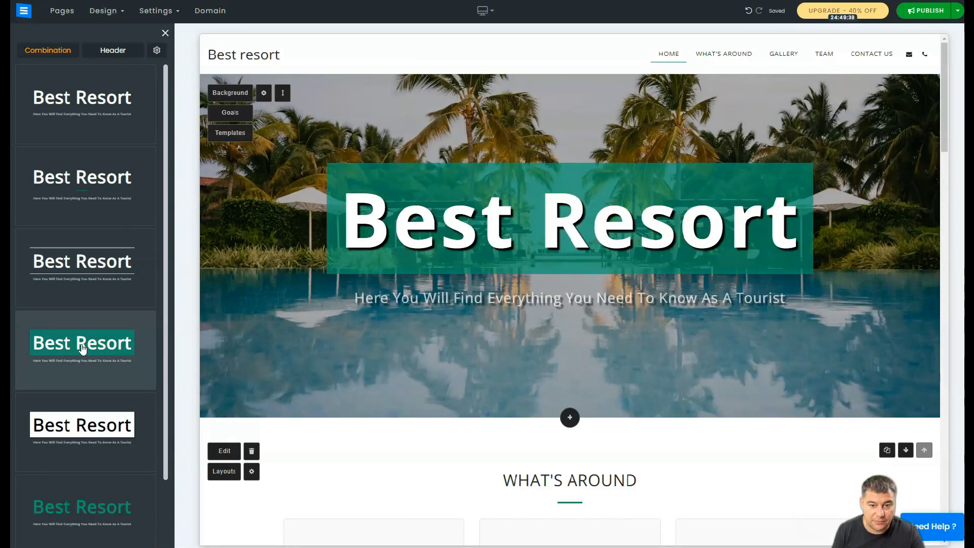
scroll(82, 349, "down", 2)
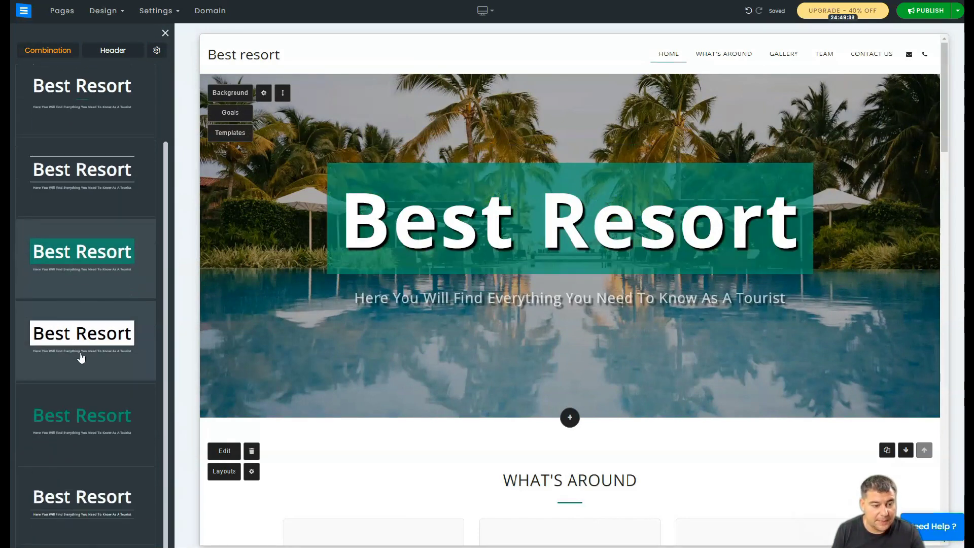
scroll(80, 356, "up", 2)
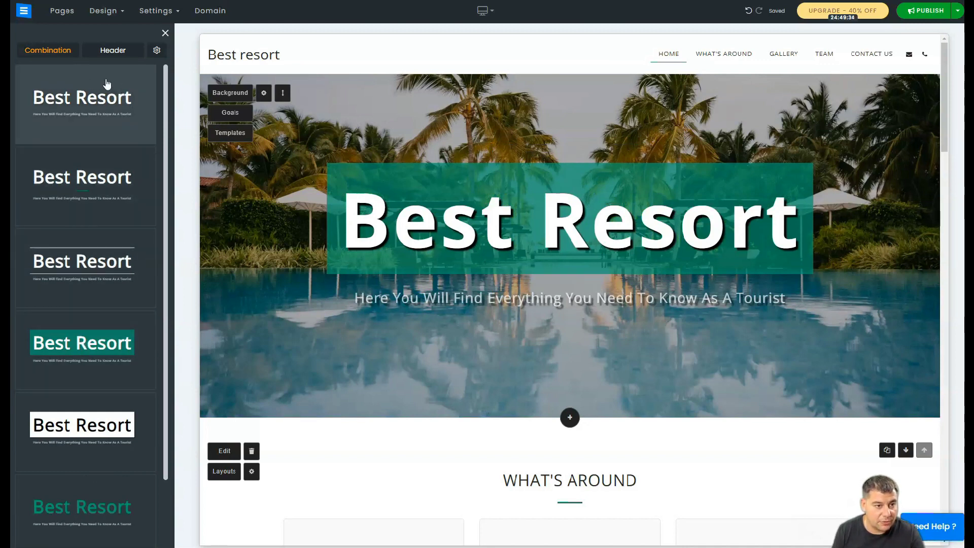
left_click(165, 33)
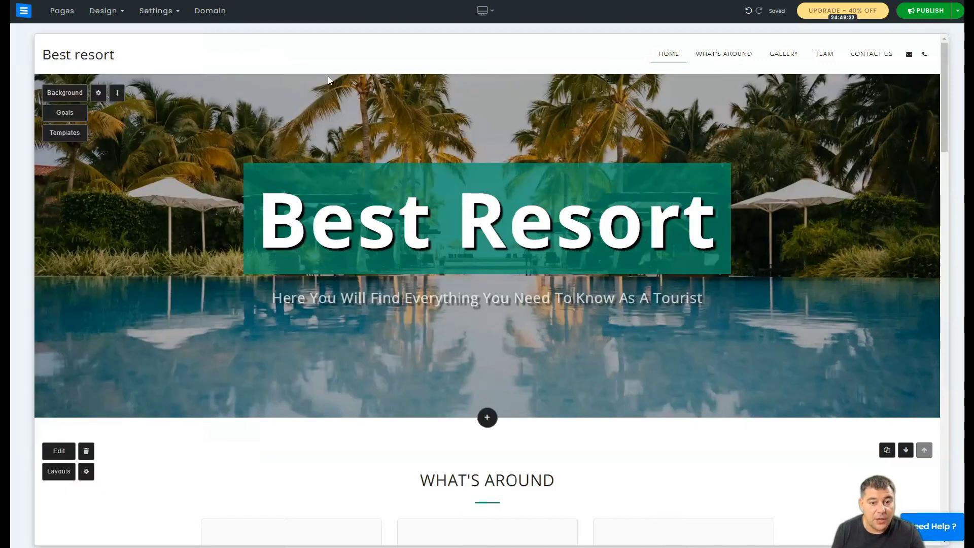
scroll(338, 235, "down", 2)
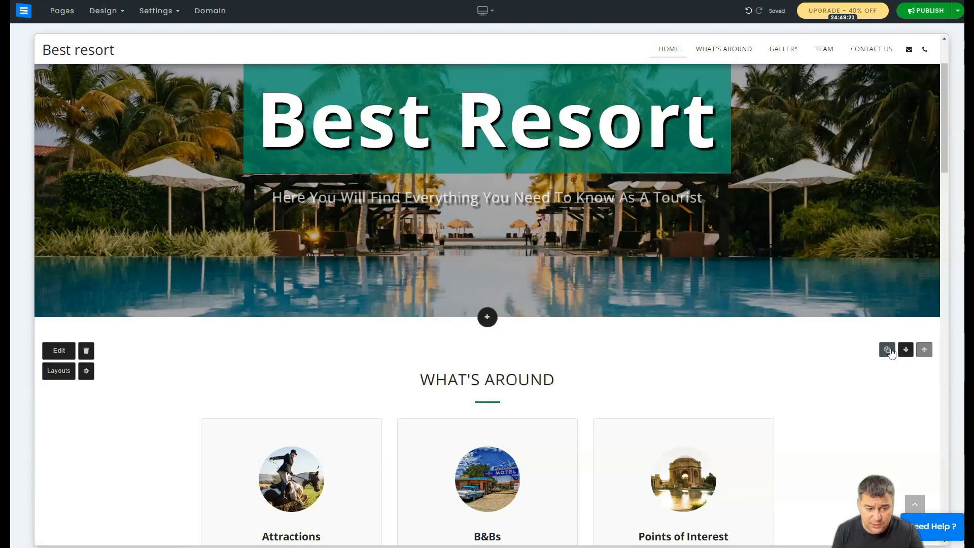
scroll(350, 336, "down", 5)
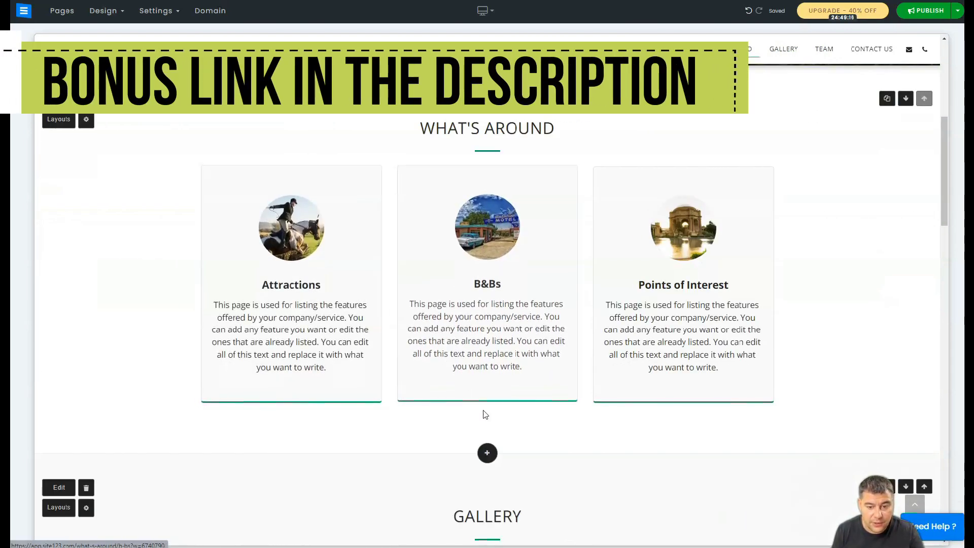
mouse_move(634, 381)
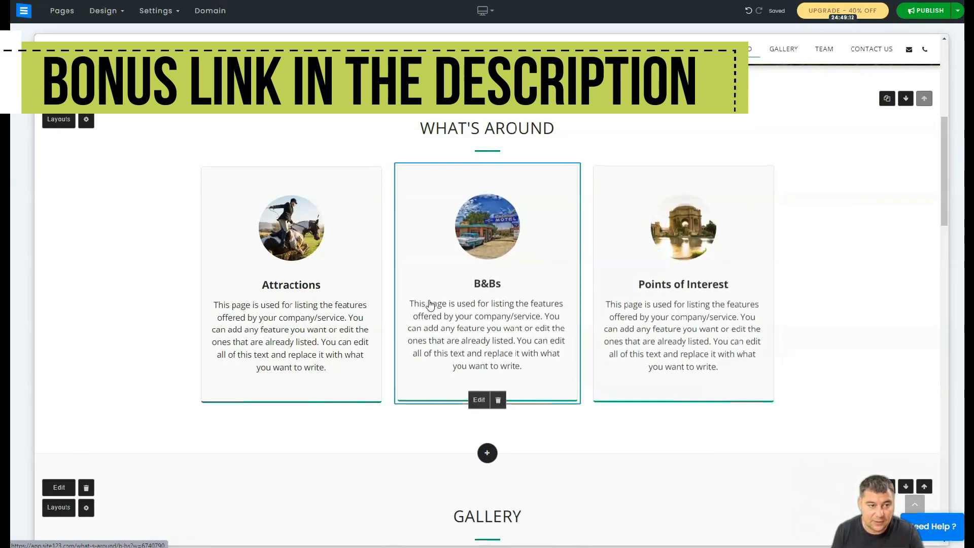
scroll(431, 315, "up", 7)
- Try several site color palettes and apply the one combining black with dark indigo
mouse_move(91, 12)
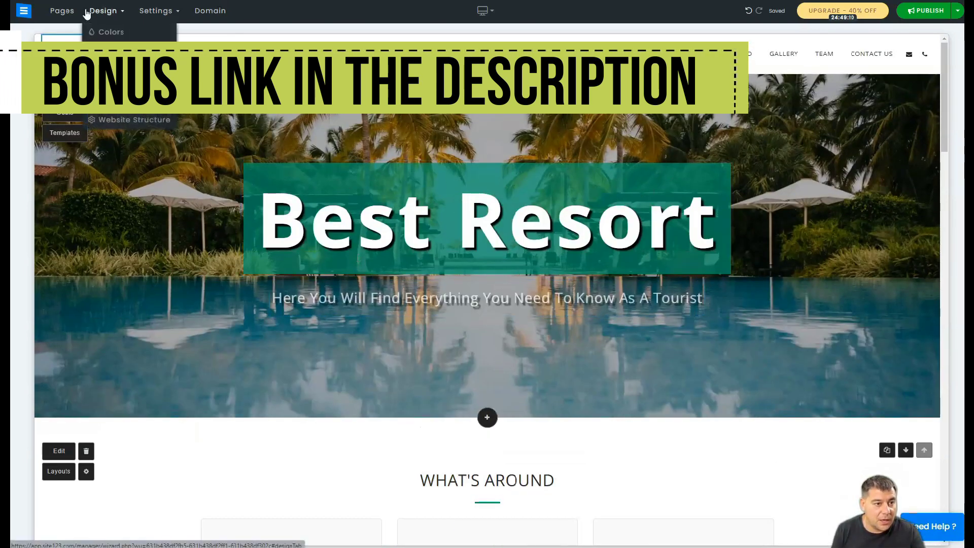
left_click(111, 35)
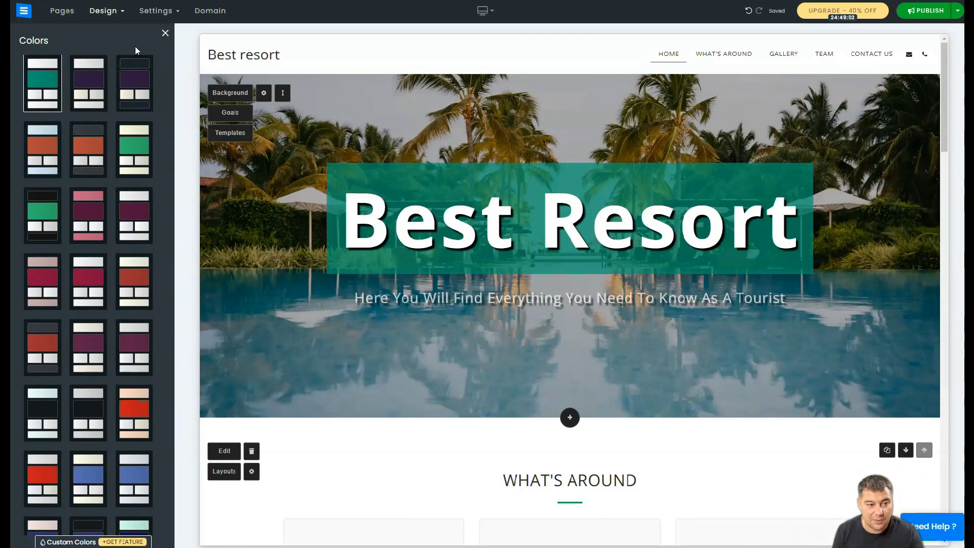
left_click(131, 76)
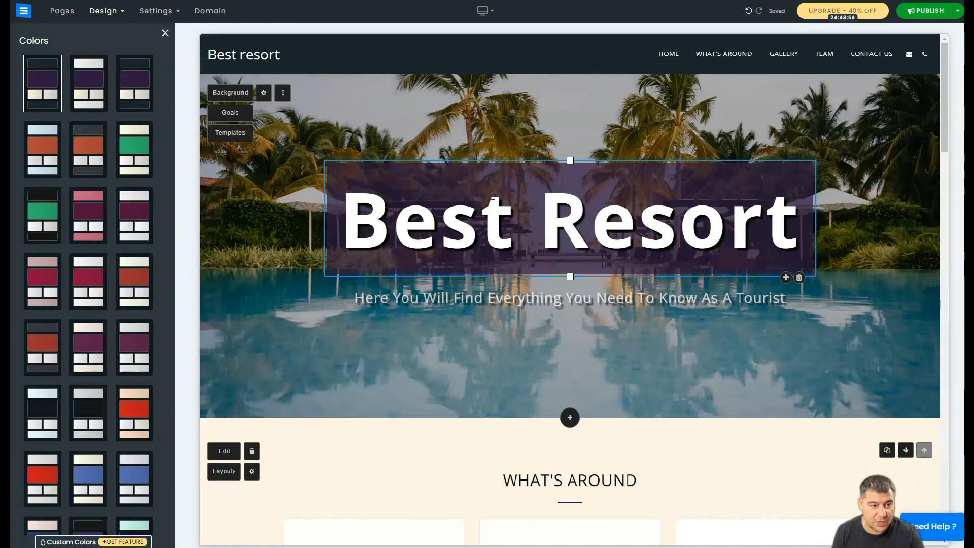
left_click(39, 239)
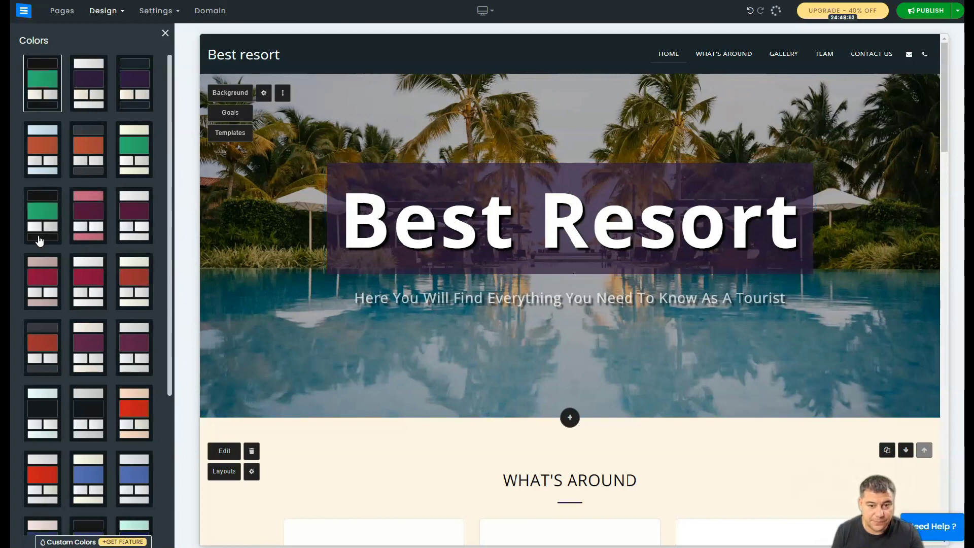
scroll(72, 283, "down", 3)
left_click(87, 322)
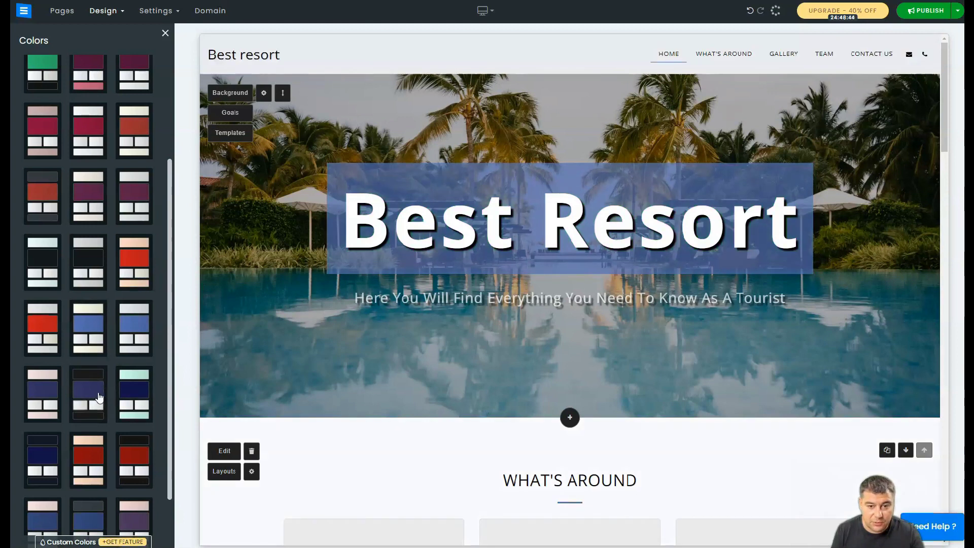
left_click(99, 397)
scroll(524, 296, "down", 2)
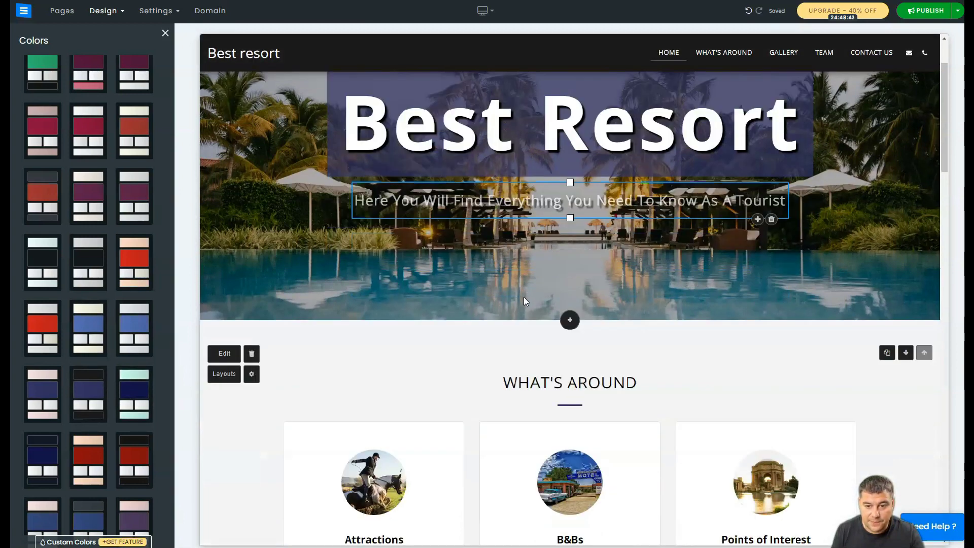
scroll(523, 297, "down", 4)
scroll(465, 276, "up", 8)
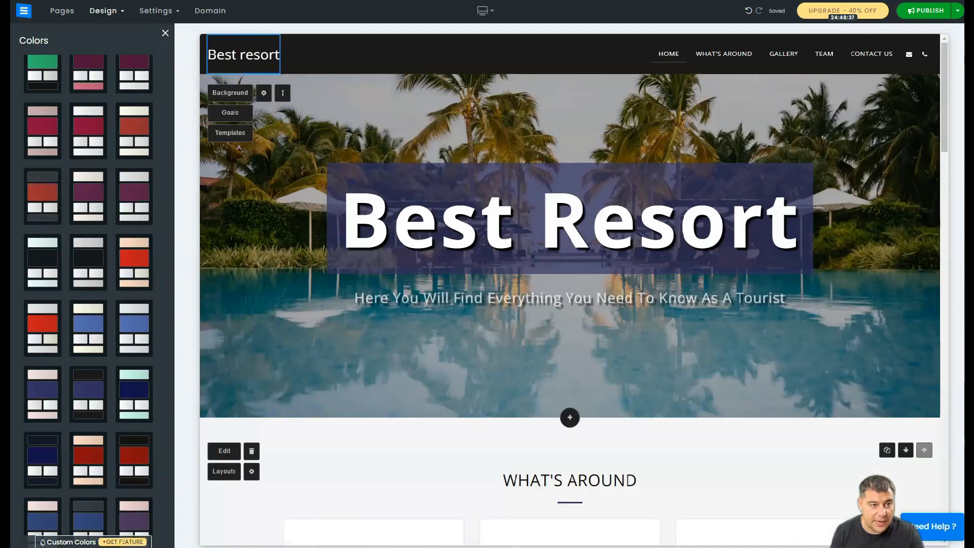
- Try the PT Sans and Playfair Display font pairing, then set the site fonts to Lato with Catamaran
left_click(120, 19)
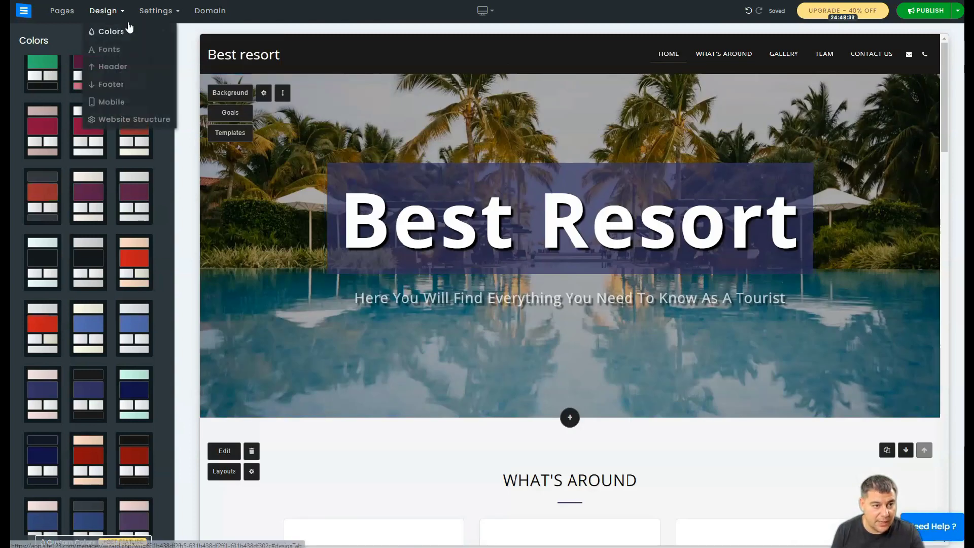
left_click(107, 51)
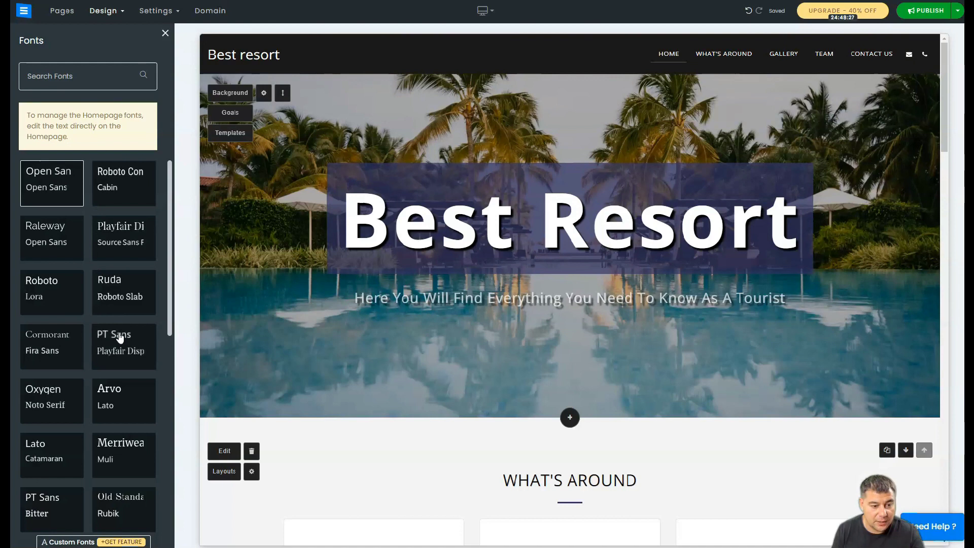
scroll(479, 281, "down", 5)
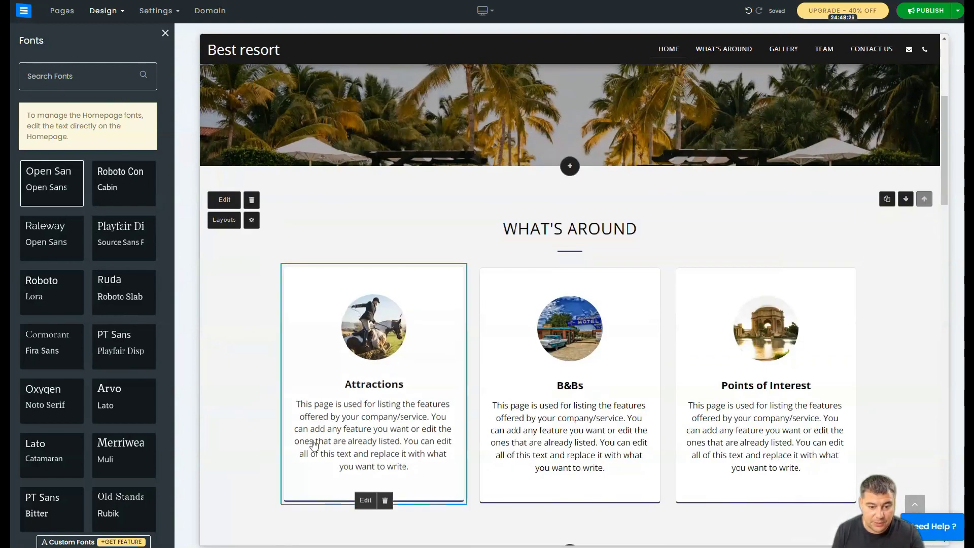
left_click(125, 349)
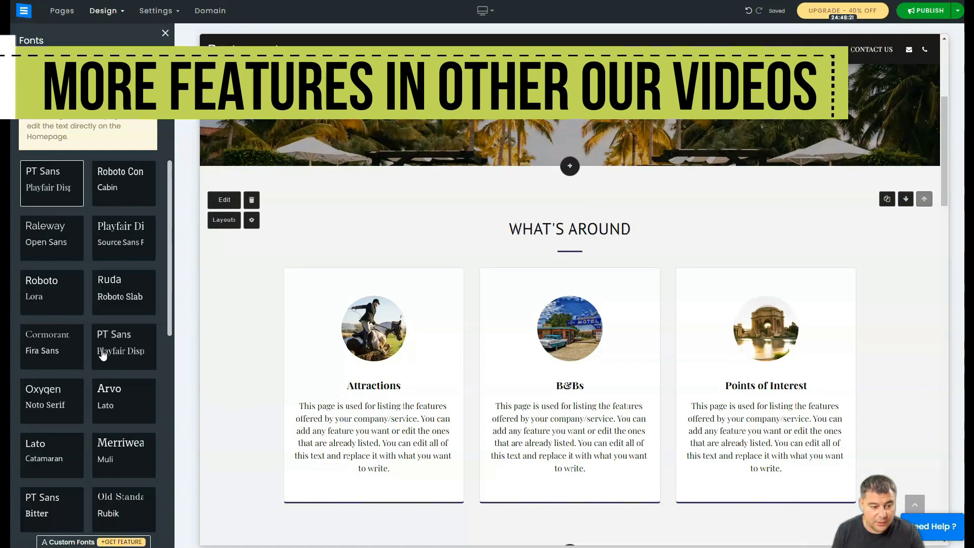
left_click(62, 450)
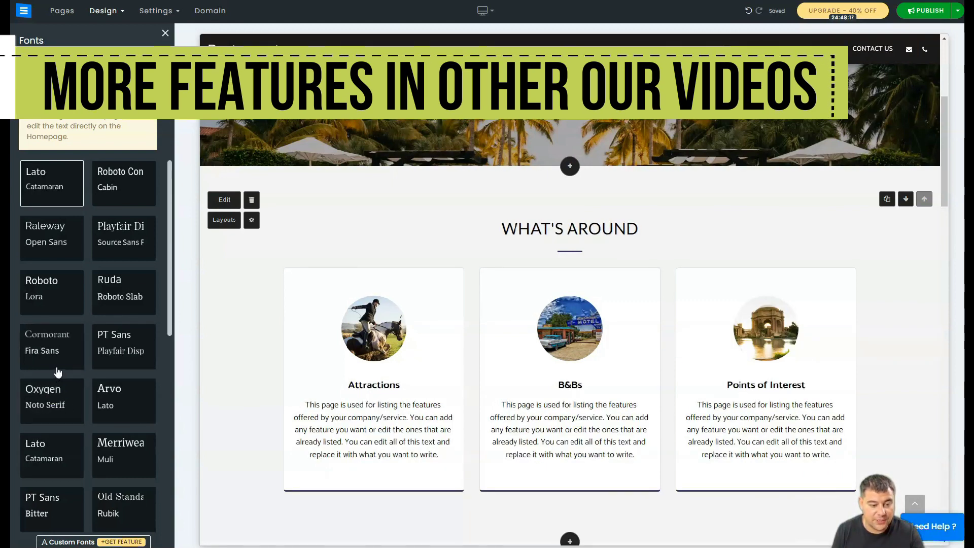
scroll(64, 365, "down", 2)
scroll(91, 284, "up", 2)
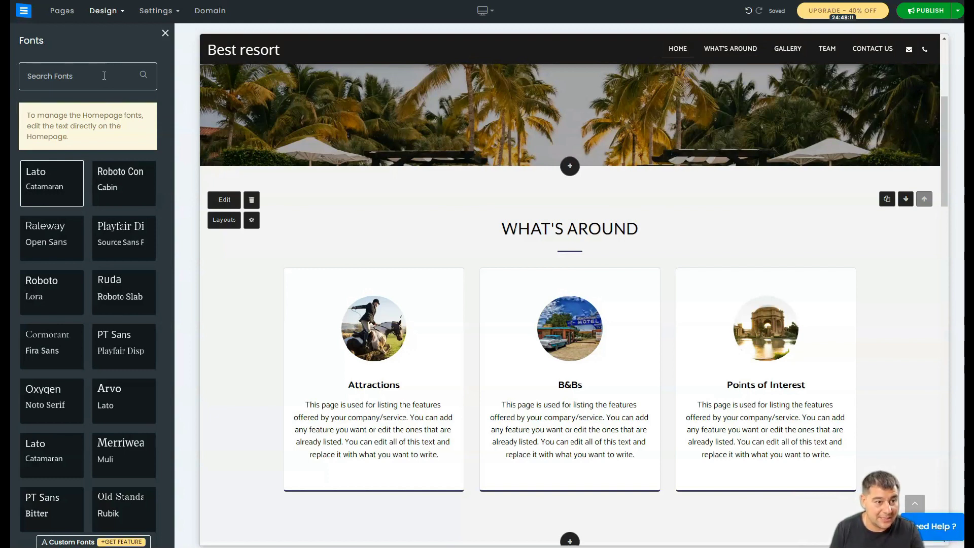
- Turn off the location address display in the website header settings
mouse_move(117, 13)
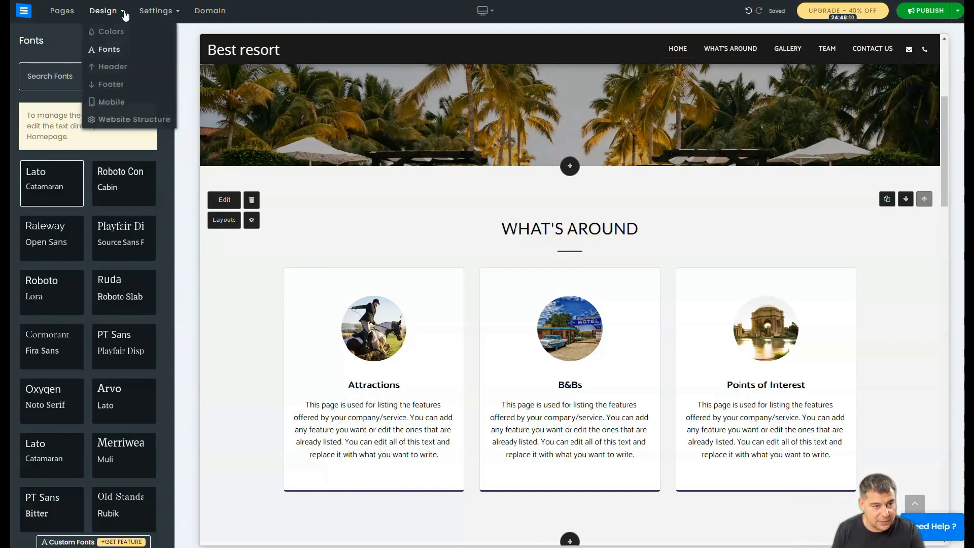
left_click(110, 71)
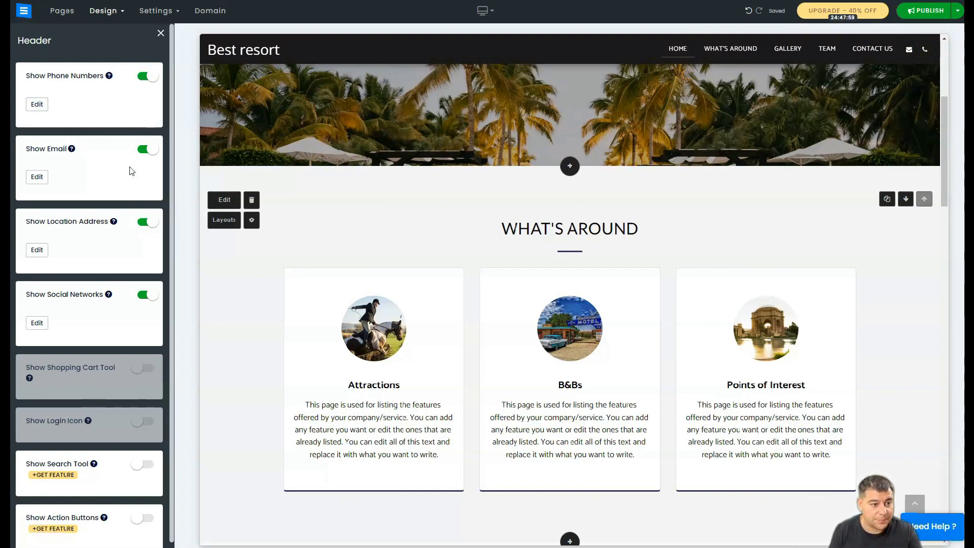
left_click(148, 224)
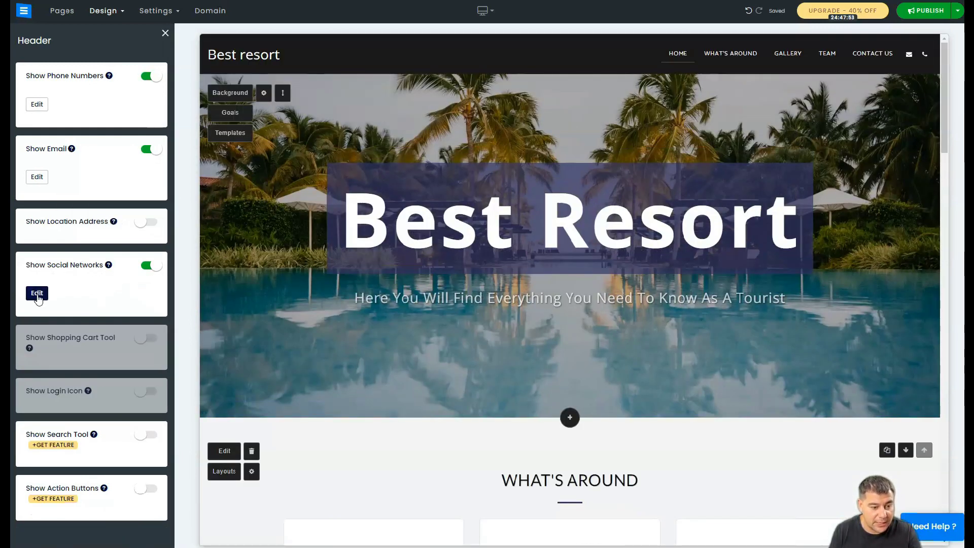
mouse_move(395, 52)
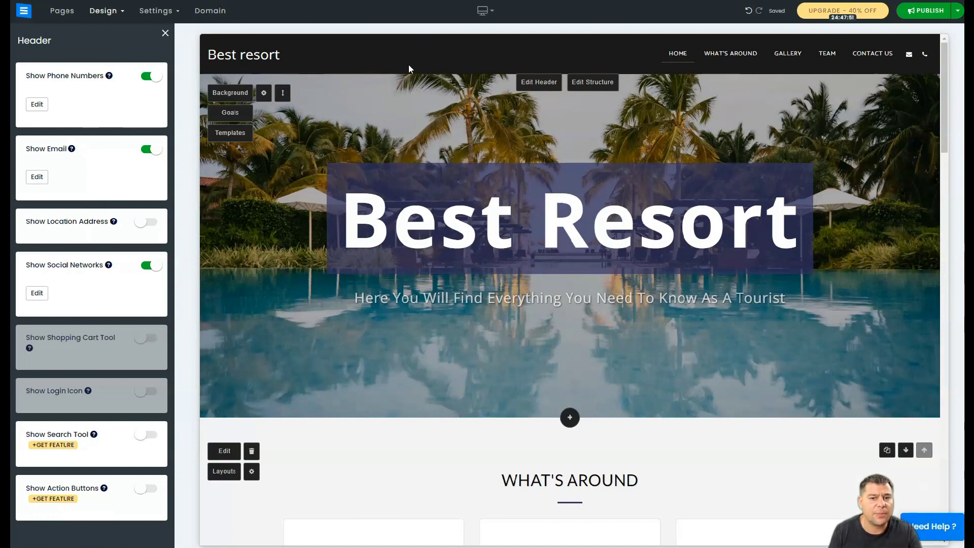
left_click(165, 33)
- Make the website name in the header bold and set its logo font size to 36
mouse_move(120, 14)
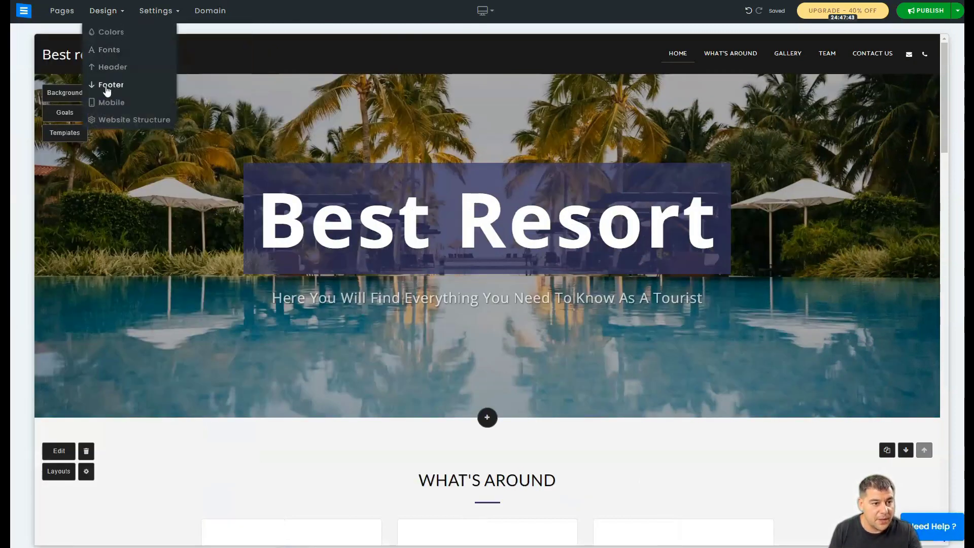
mouse_move(153, 16)
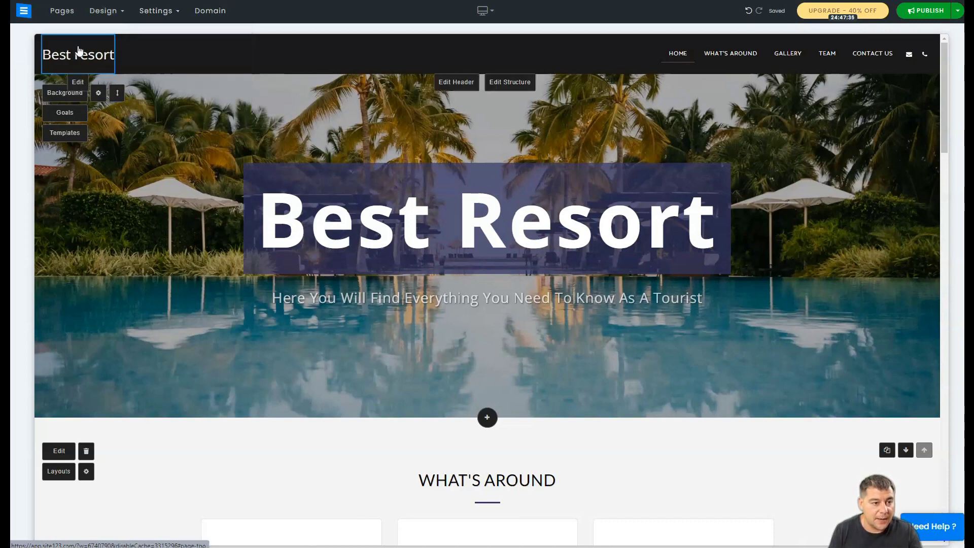
left_click(74, 78)
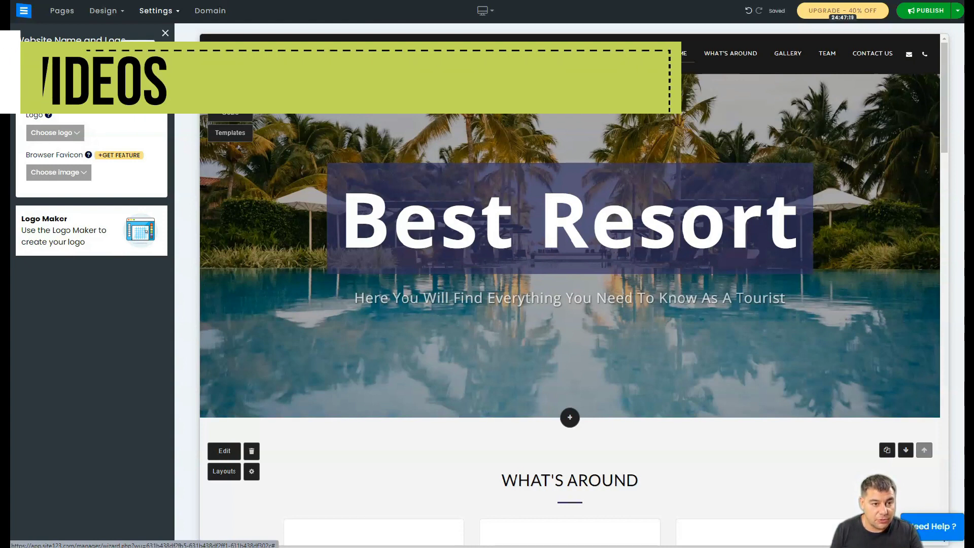
left_click(151, 77)
left_click_drag(59, 125, 84, 133)
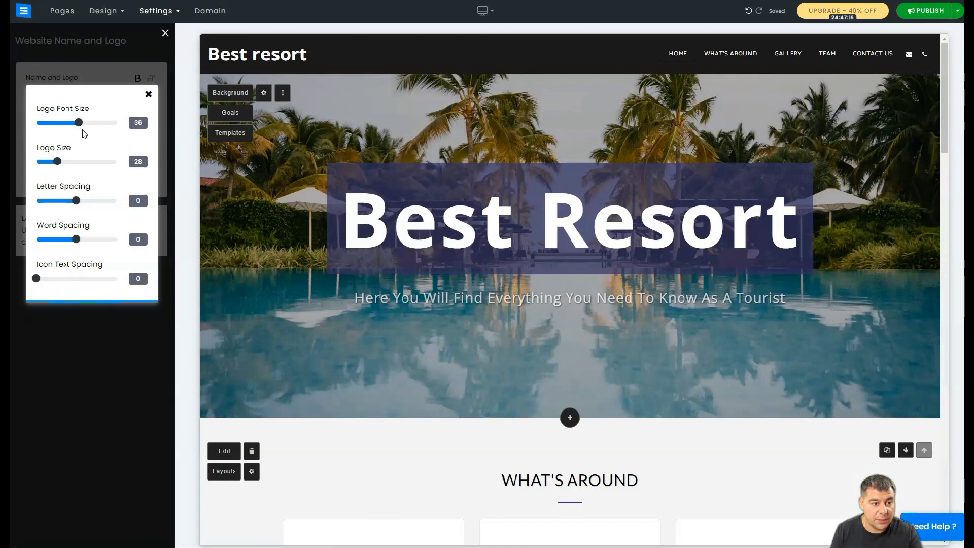
left_click(148, 96)
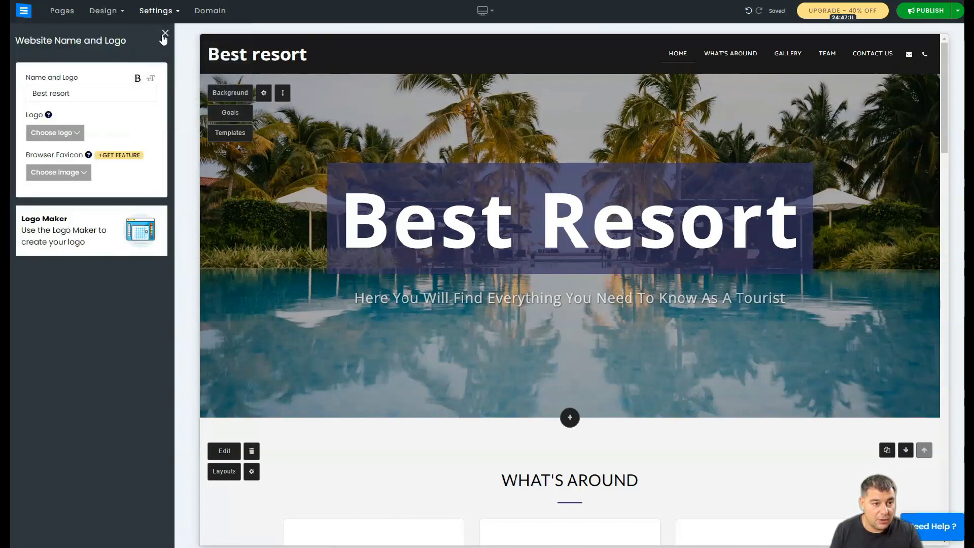
left_click(165, 33)
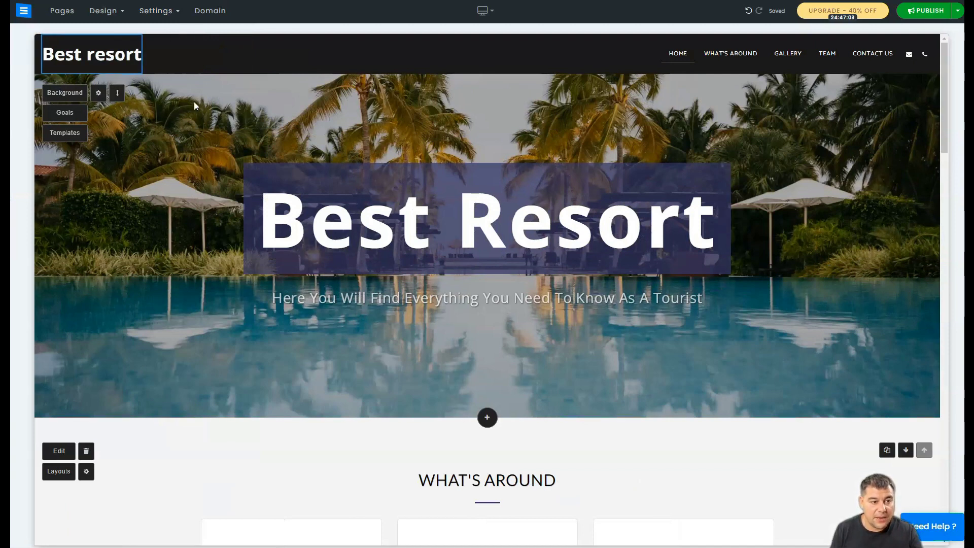
- Review the domain name options for best-resort and return to the site's dashboard
left_click(205, 15)
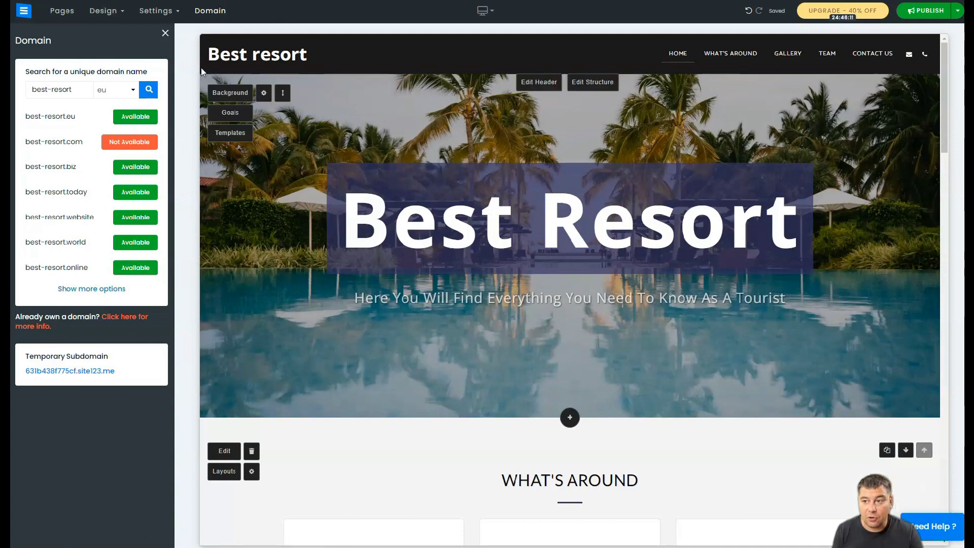
left_click(166, 33)
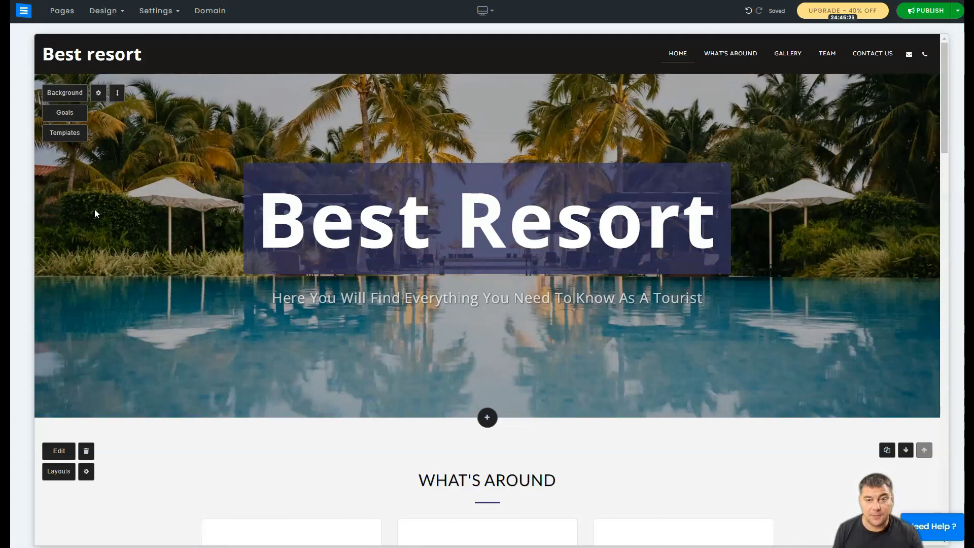
left_click(24, 15)
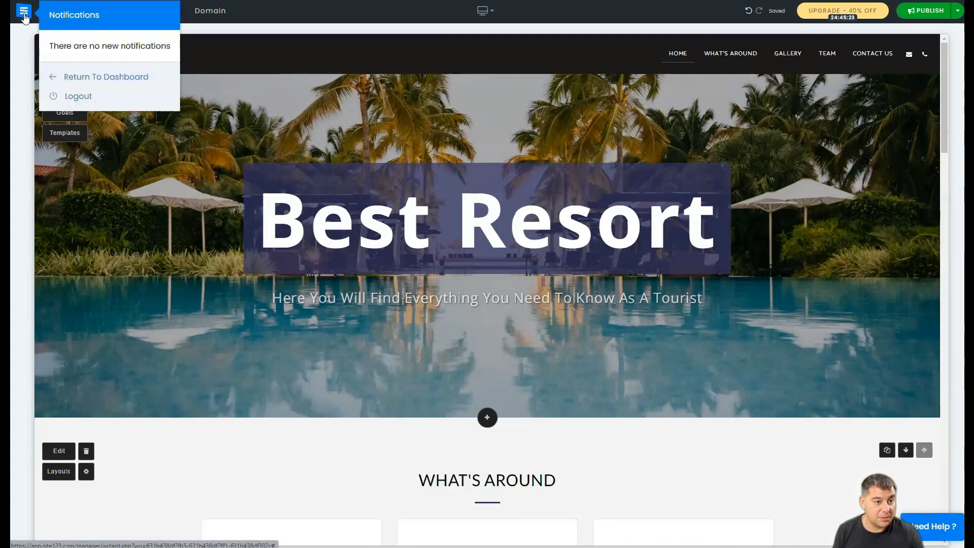
left_click(97, 79)
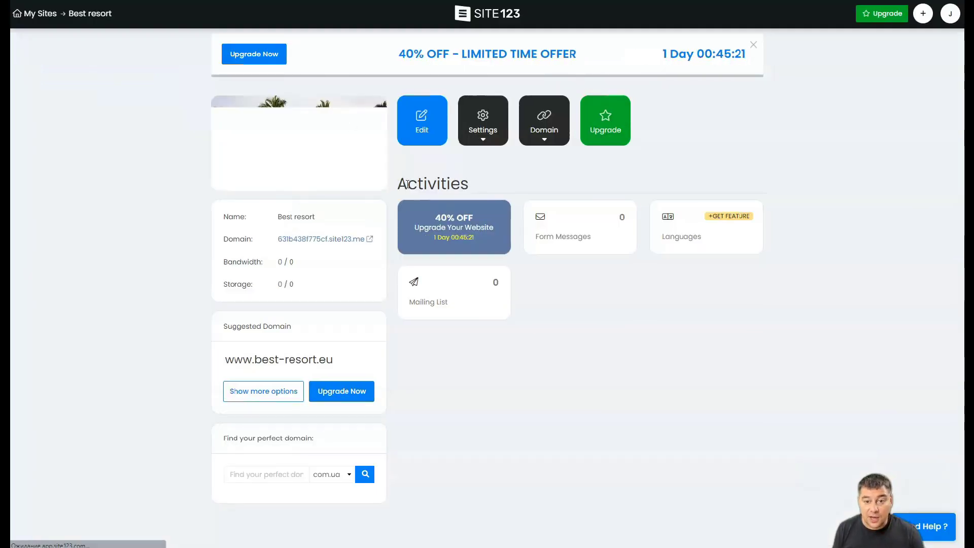